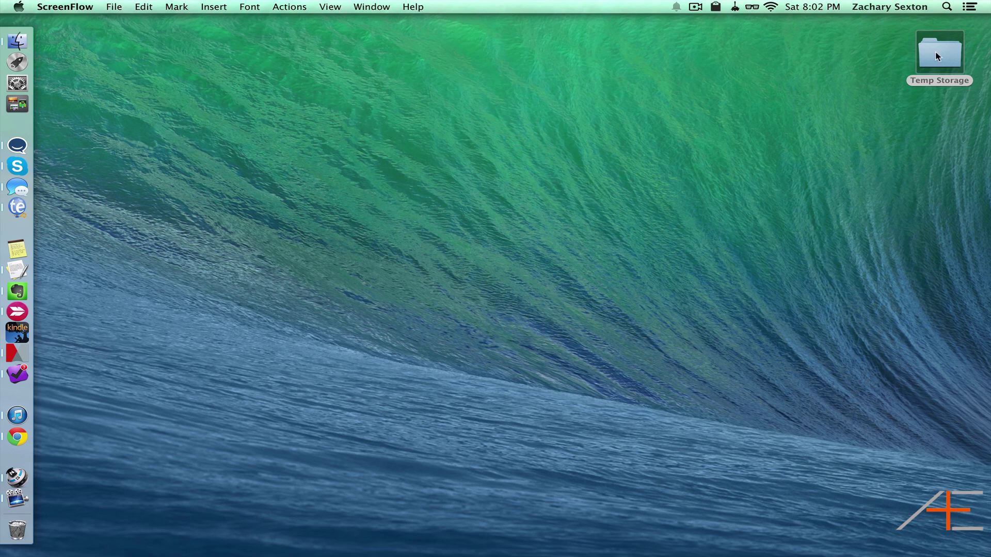
Step: Open Hazel's preferences and inspect the Desktop 'Old Files to temp' rule, leaving it unchanged
left_click(736, 5)
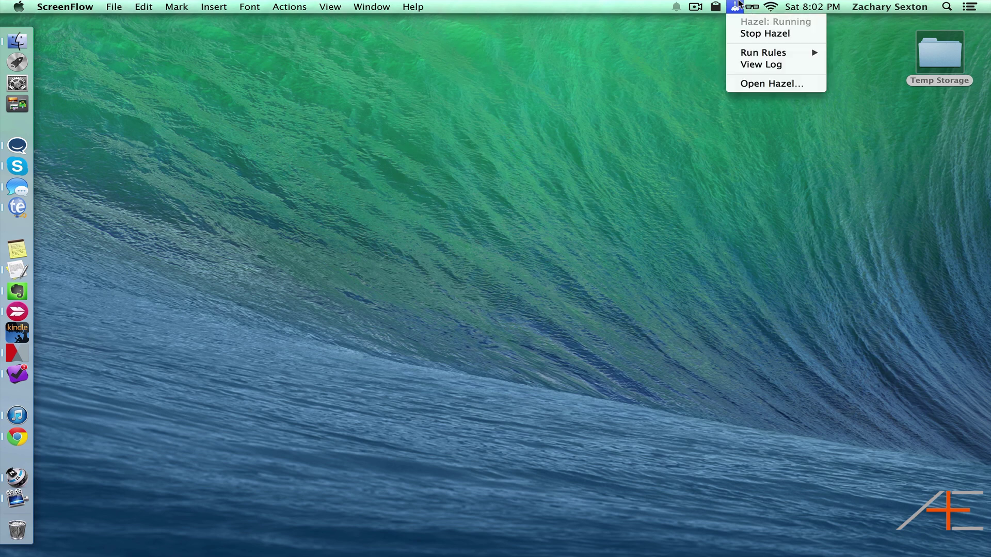
left_click(757, 83)
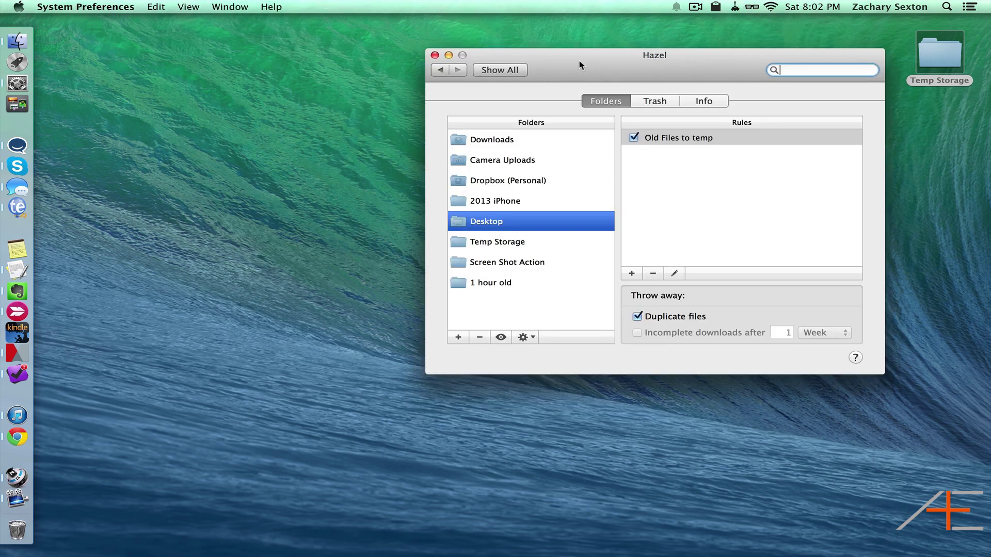
left_click_drag(579, 64, 464, 67)
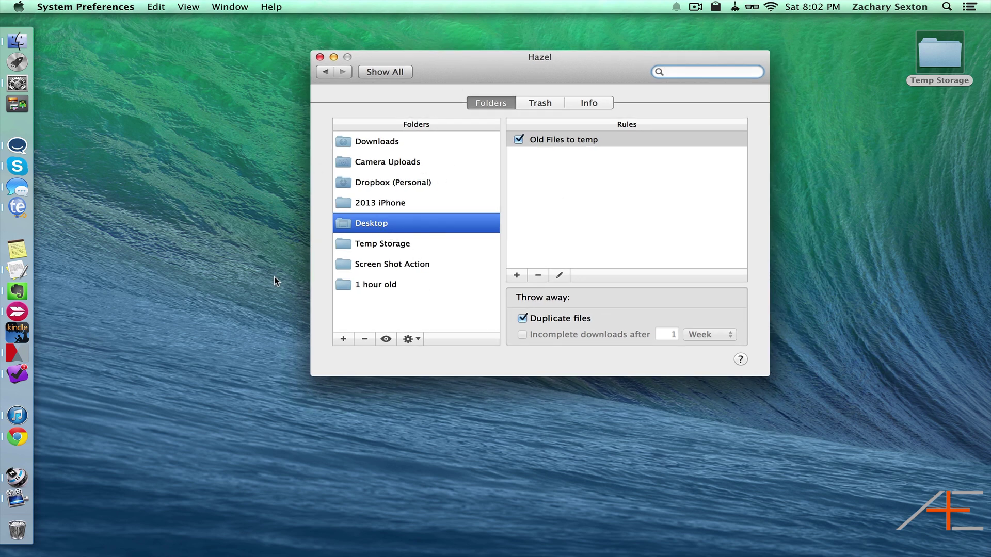
left_click(549, 141)
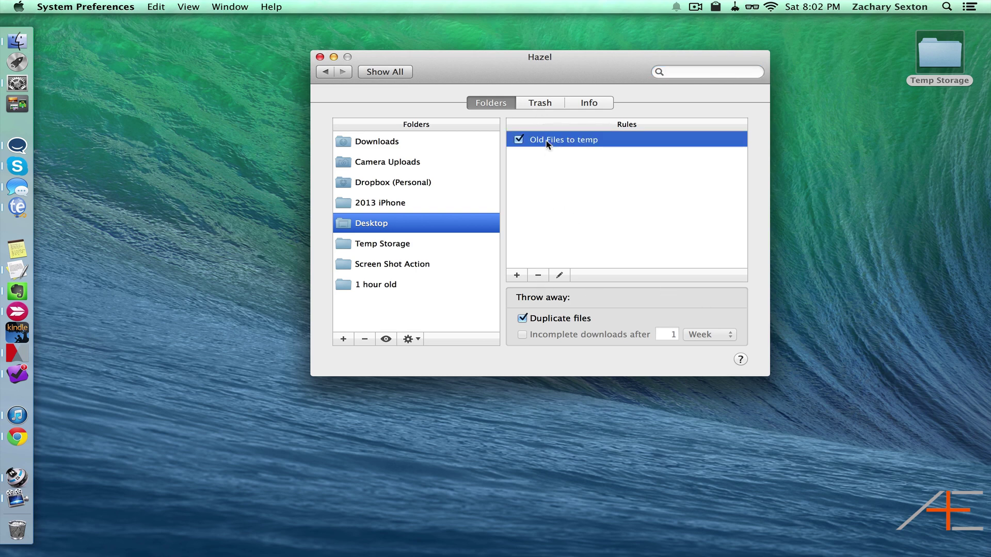
double_click(546, 140)
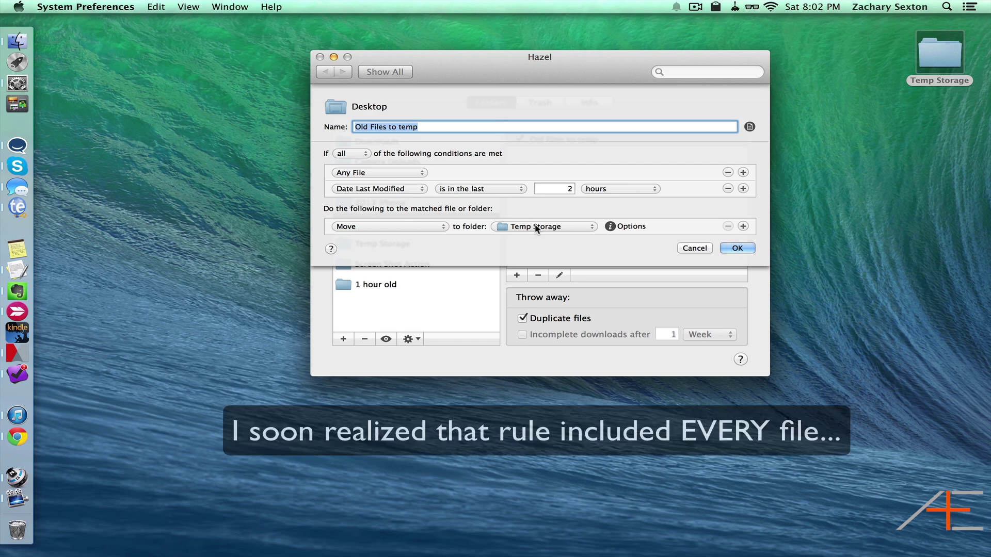
left_click(737, 249)
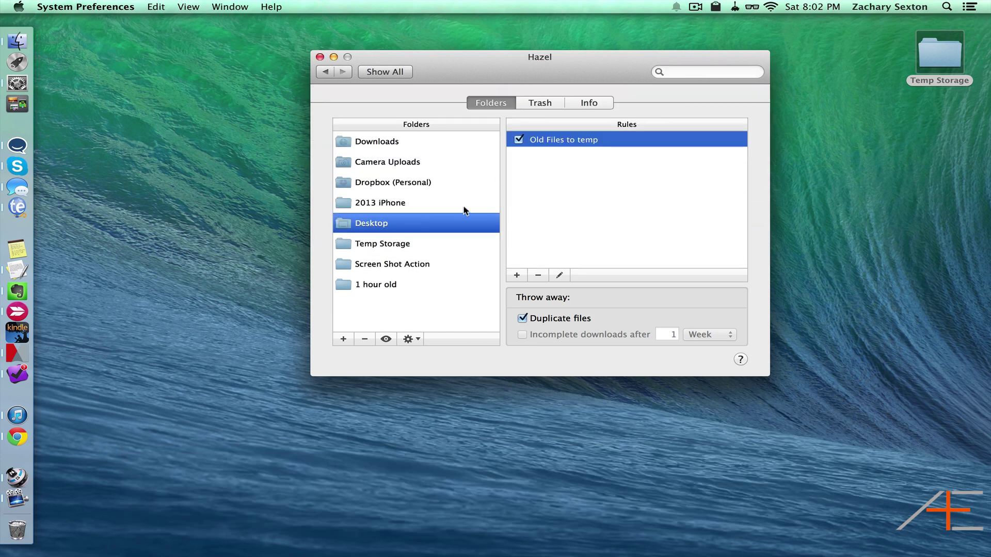
Step: Switch to the Downloads folder and inspect its 'Remove old zip files' rule without changes
left_click(374, 142)
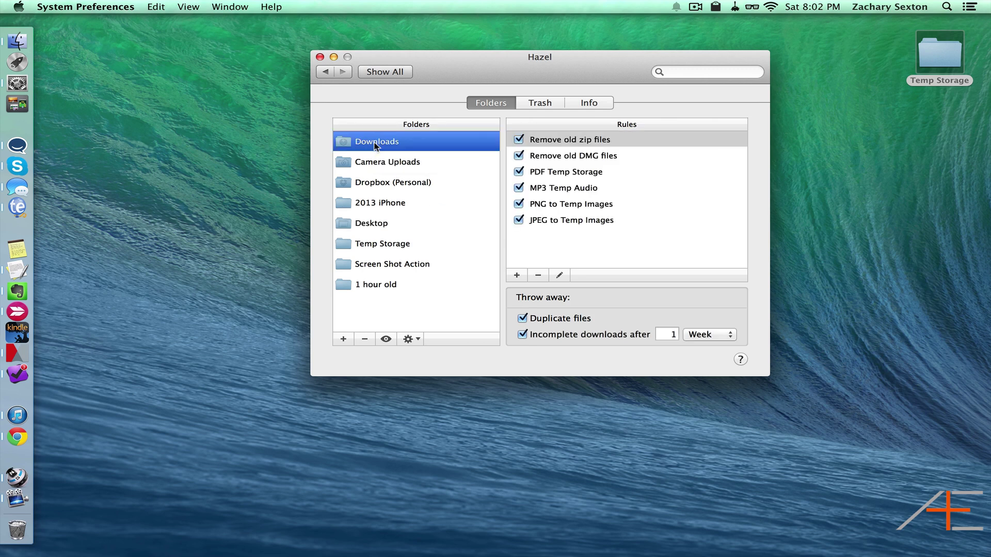
double_click(589, 142)
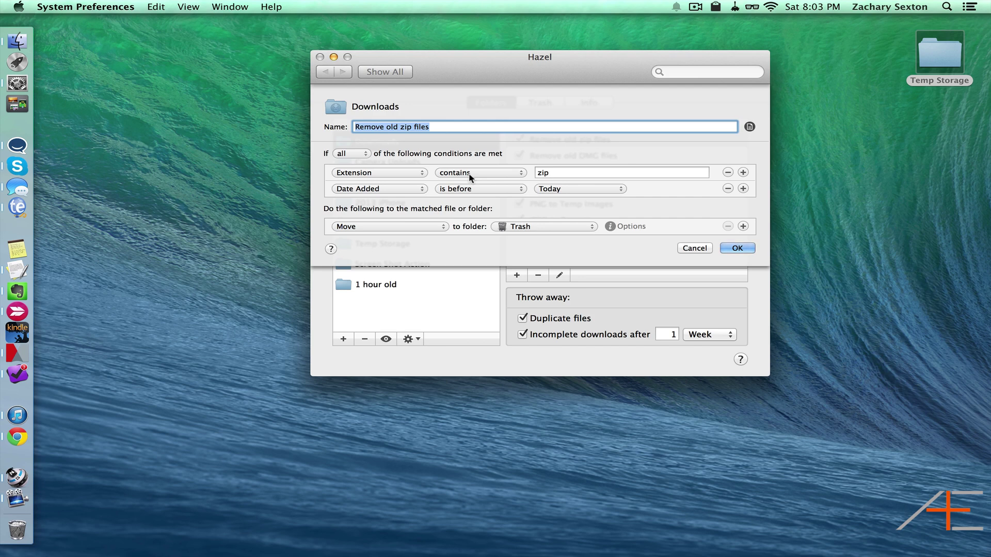
left_click(736, 248)
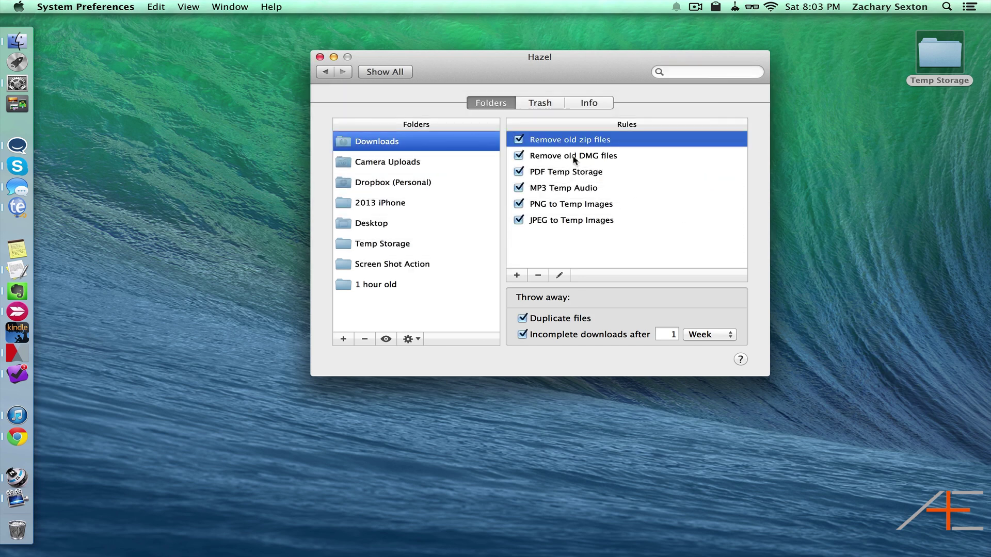
Step: Inspect the Remove old DMG files and PDF Temp Storage rules, closing each unchanged
double_click(575, 161)
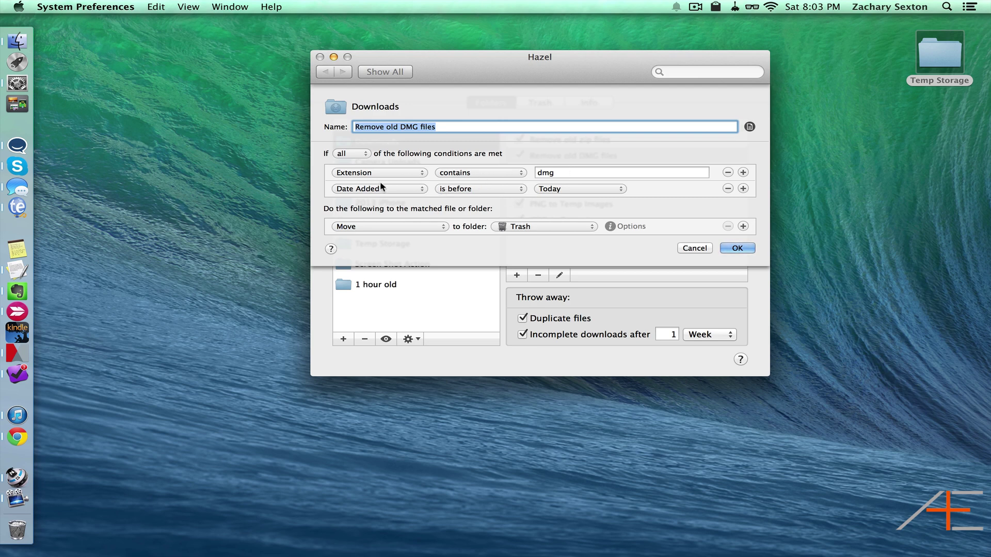
left_click(737, 246)
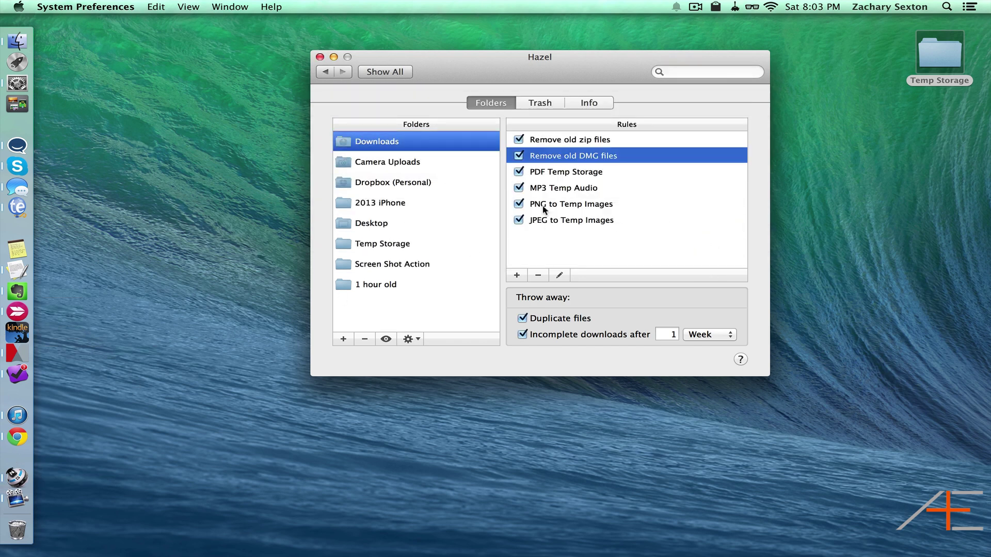
left_click(578, 175)
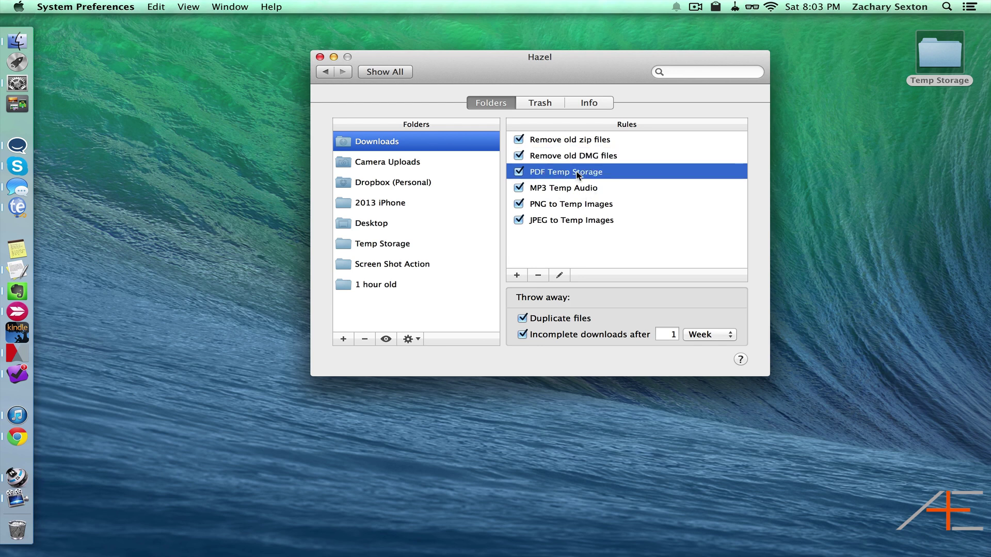
double_click(577, 175)
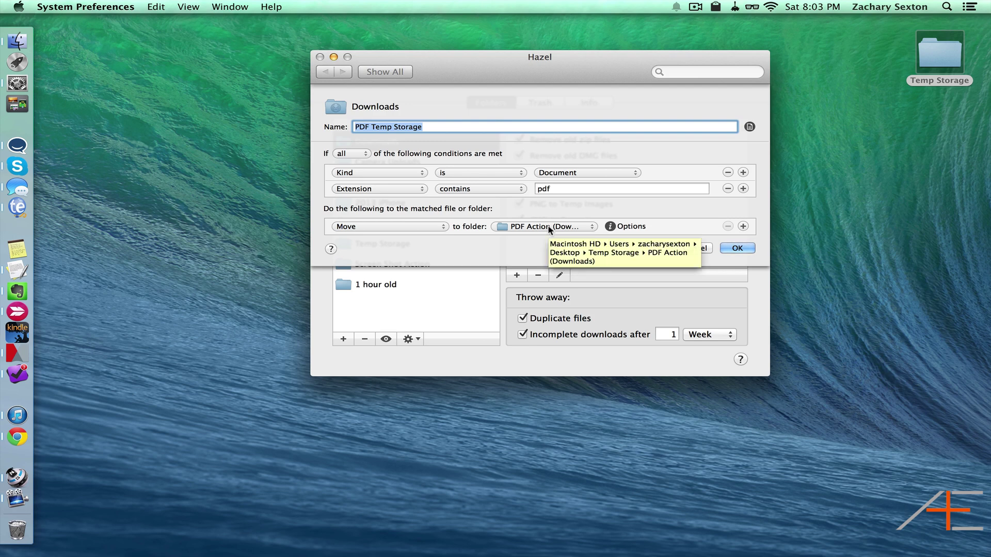
left_click(701, 249)
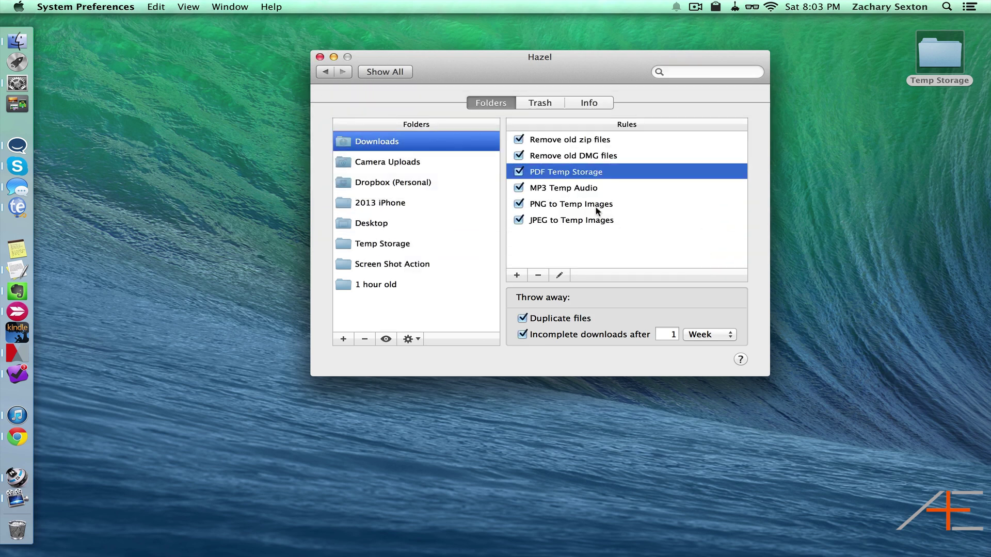
Step: Inspect the MP3 Temp Audio rule, look over the PNG and JPEG rules, then close Hazel
double_click(587, 191)
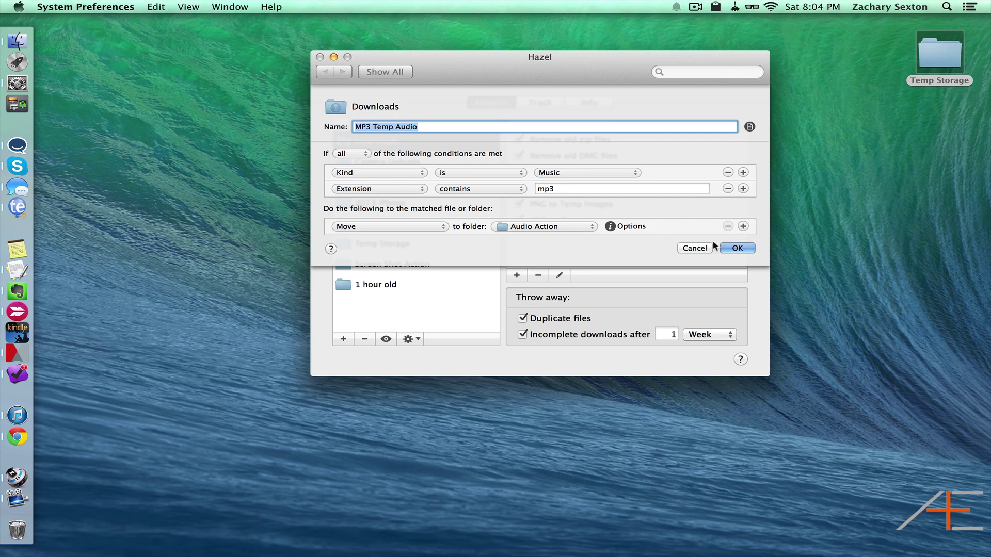
key("Return")
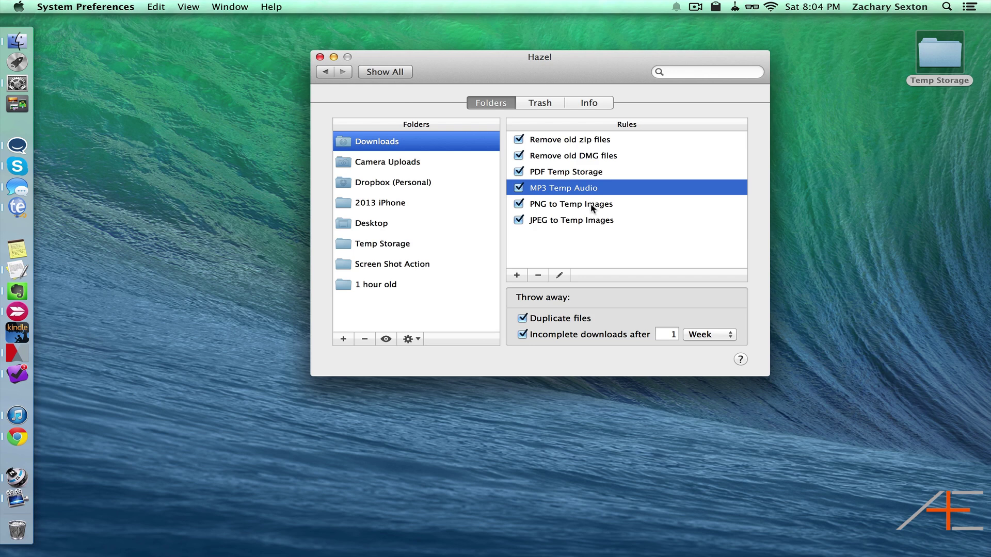
left_click(592, 205)
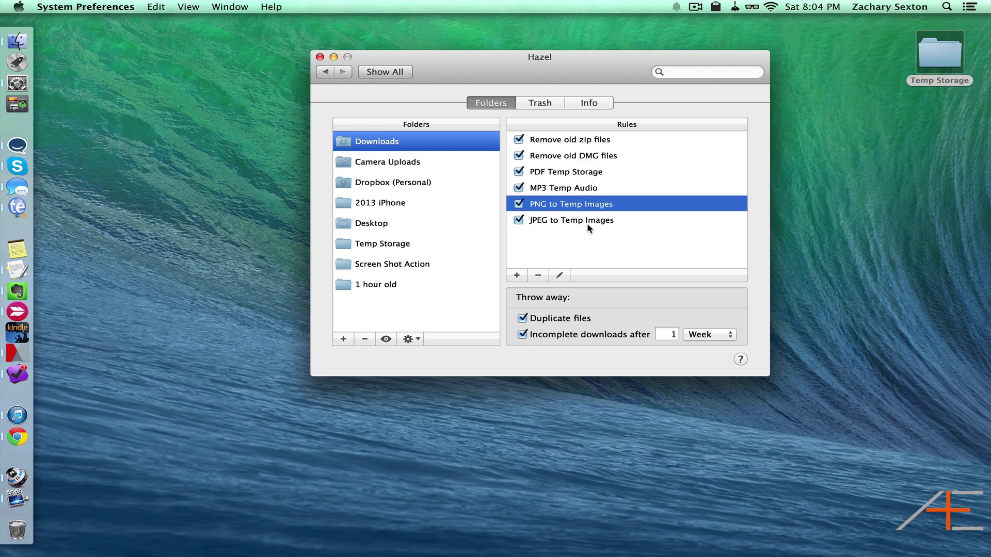
left_click(587, 224)
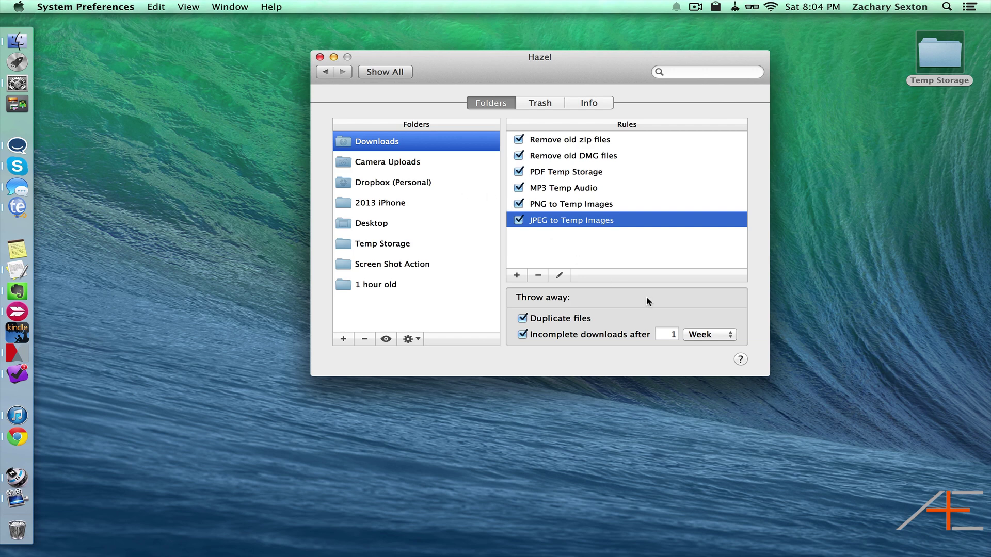
left_click(320, 57)
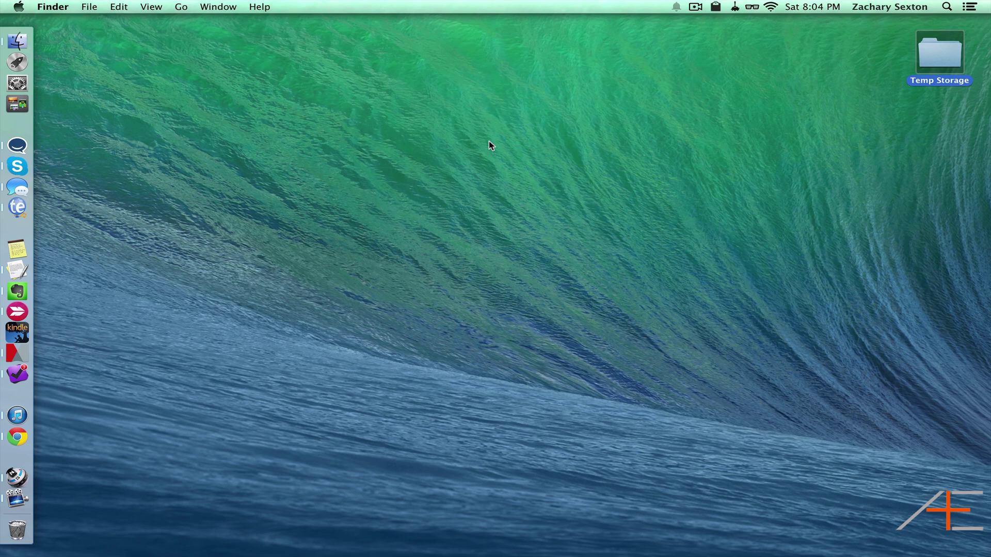
Step: Open Temp Storage and briefly expand, then collapse, Audio Action and Blog Action
double_click(940, 51)
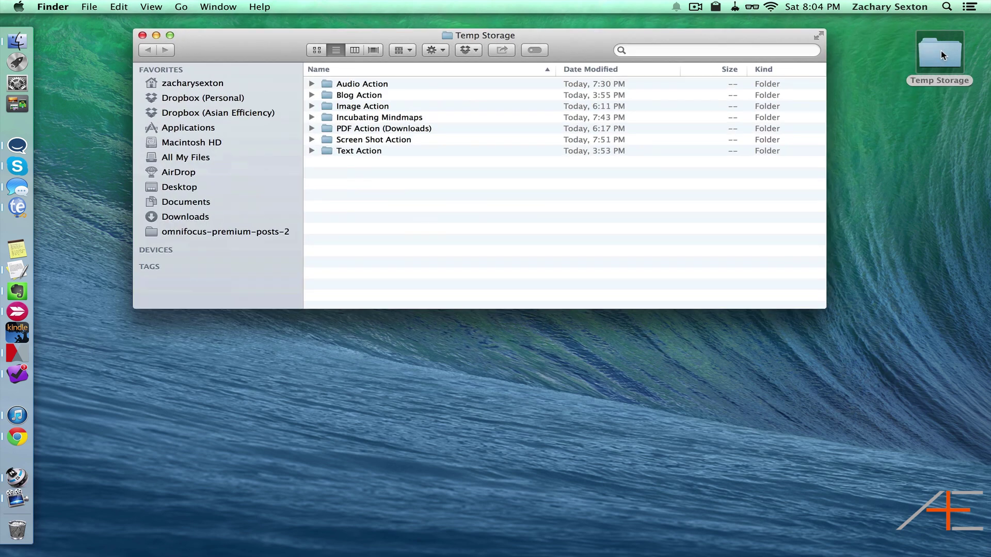
left_click(311, 84)
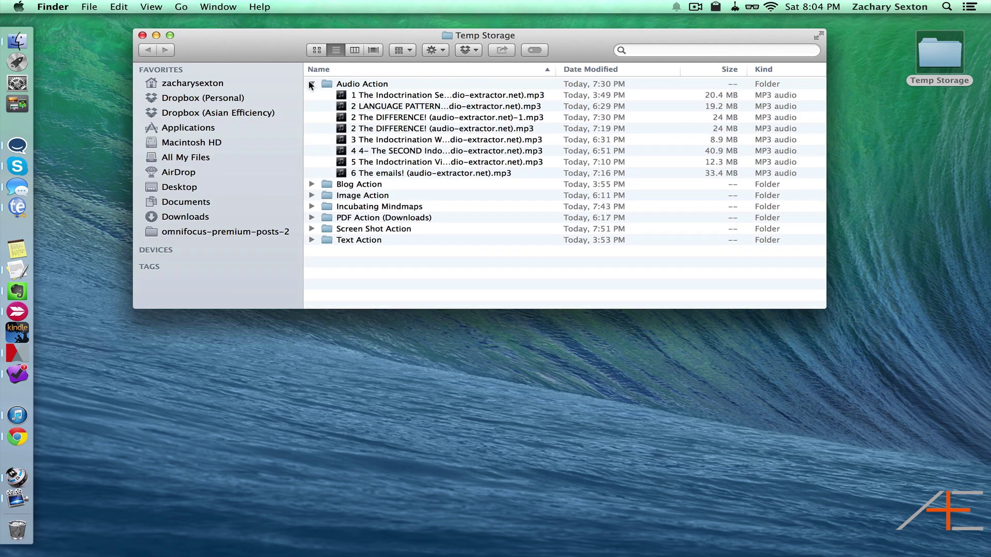
left_click(312, 84)
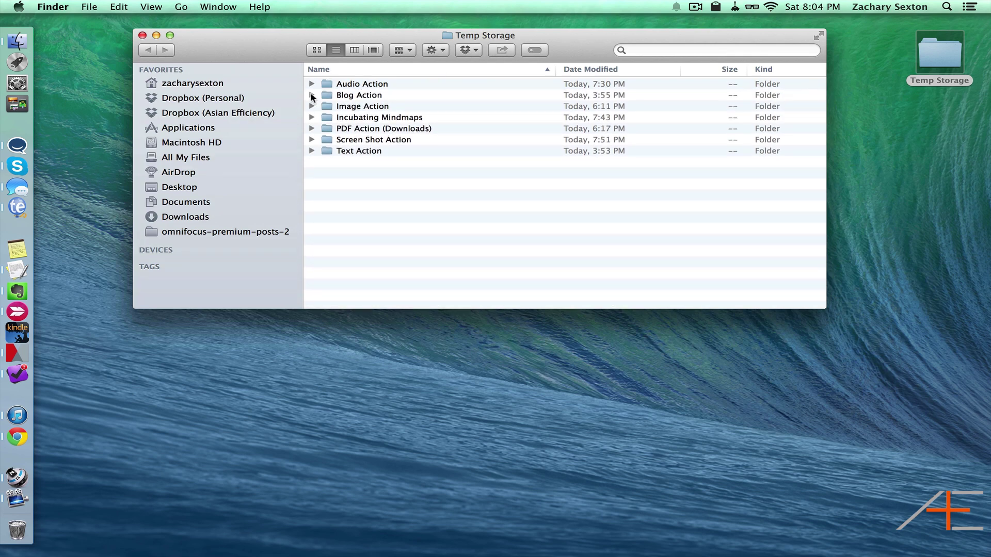
left_click(312, 95)
left_click(312, 95)
Step: Peek into Incubating Mindmaps and PDF Action, then expand Screen Shot Action
left_click(311, 118)
scroll(387, 190, "down", 2)
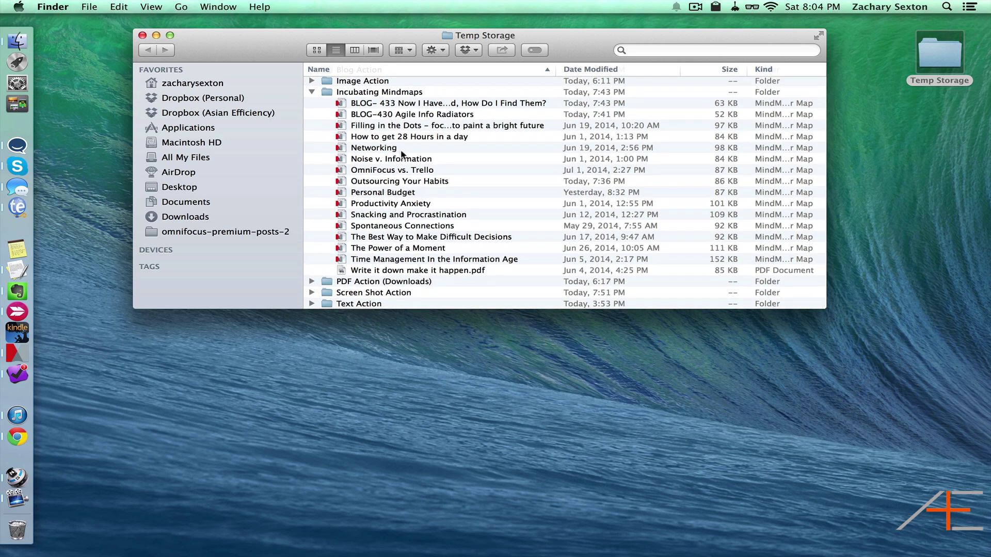
left_click(312, 91)
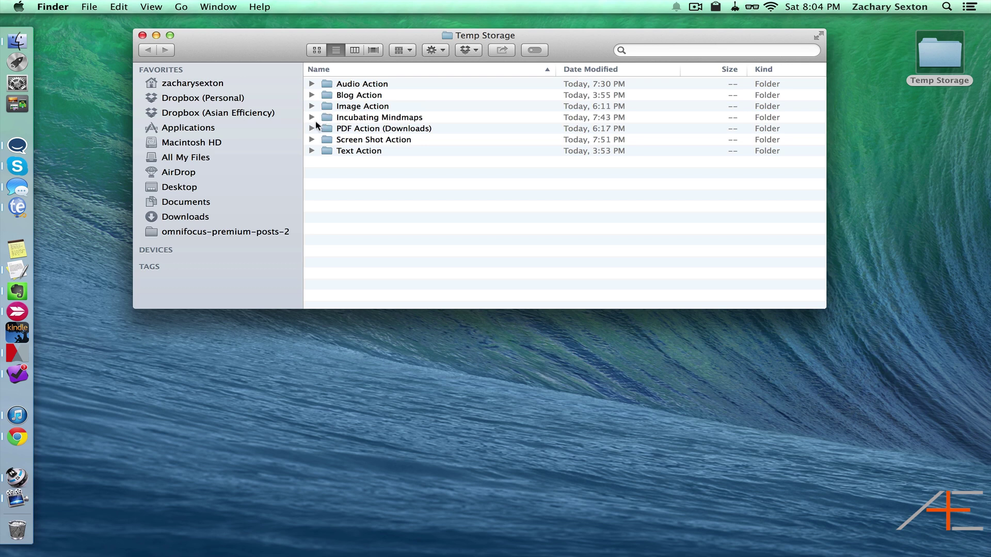
left_click(311, 128)
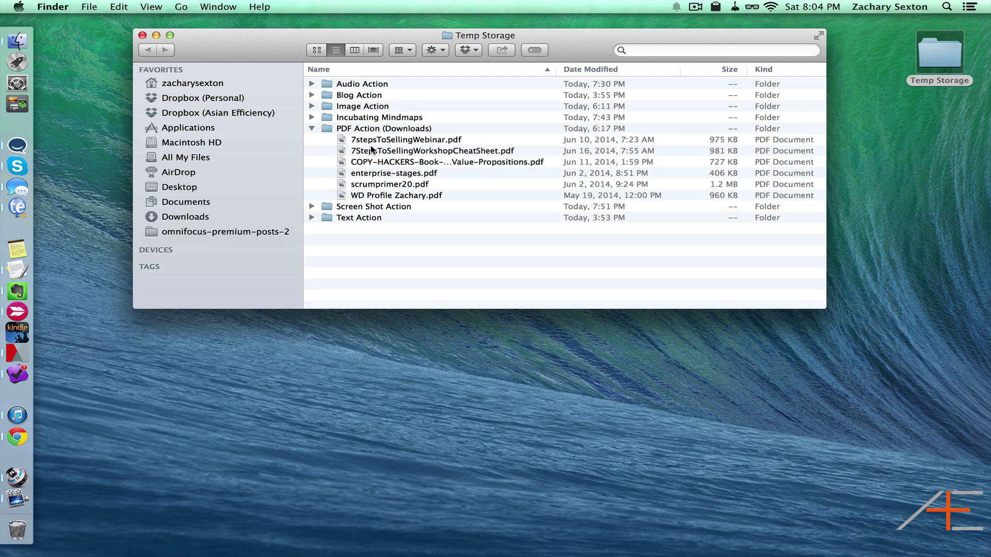
left_click(312, 129)
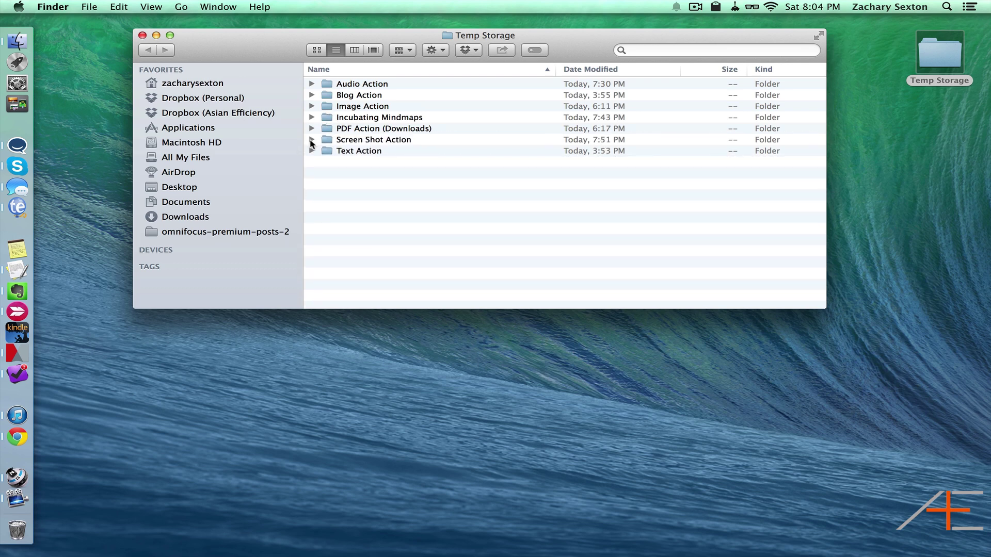
left_click(311, 140)
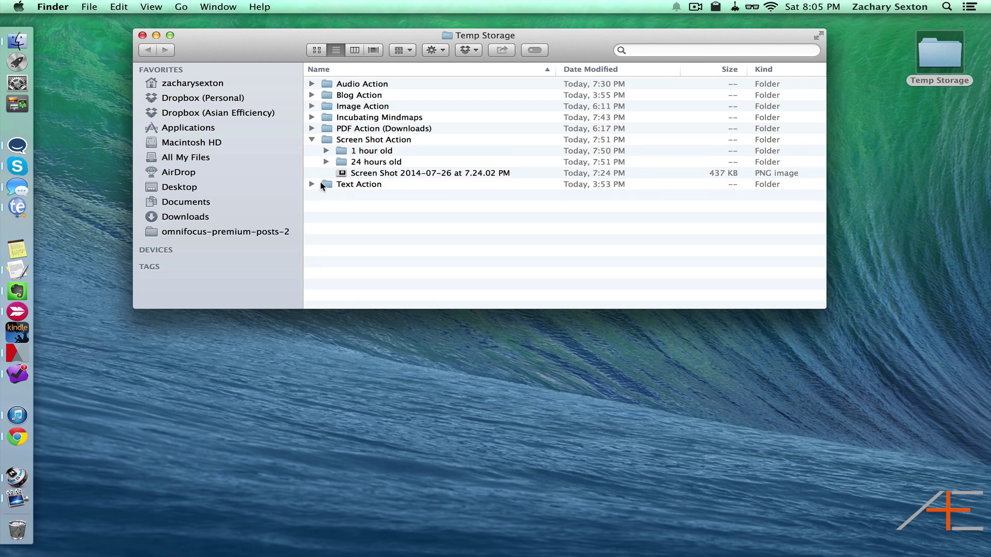
Step: Reopen Hazel, select Temp Storage, and review the Screen Shot Action rule unchanged
left_click(735, 7)
left_click(751, 83)
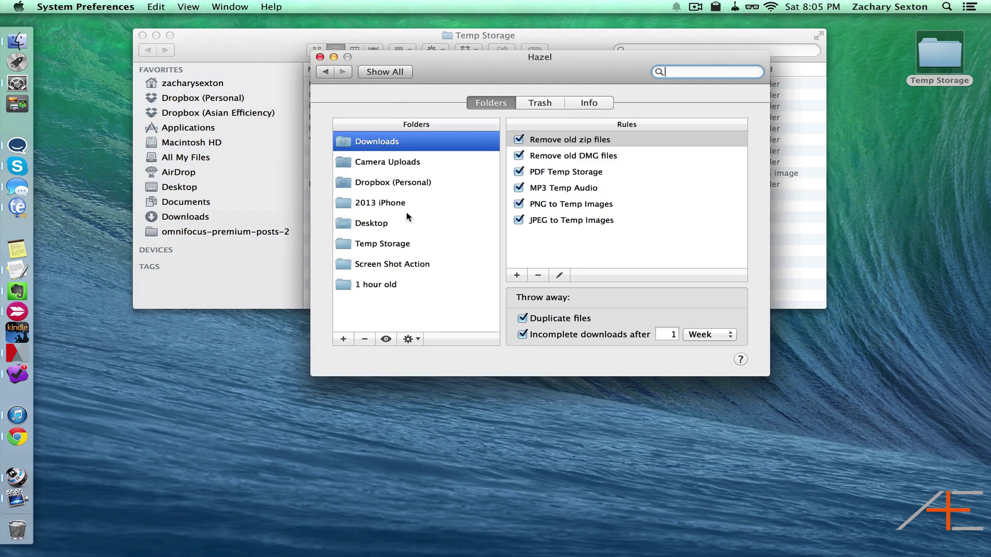
left_click(377, 244)
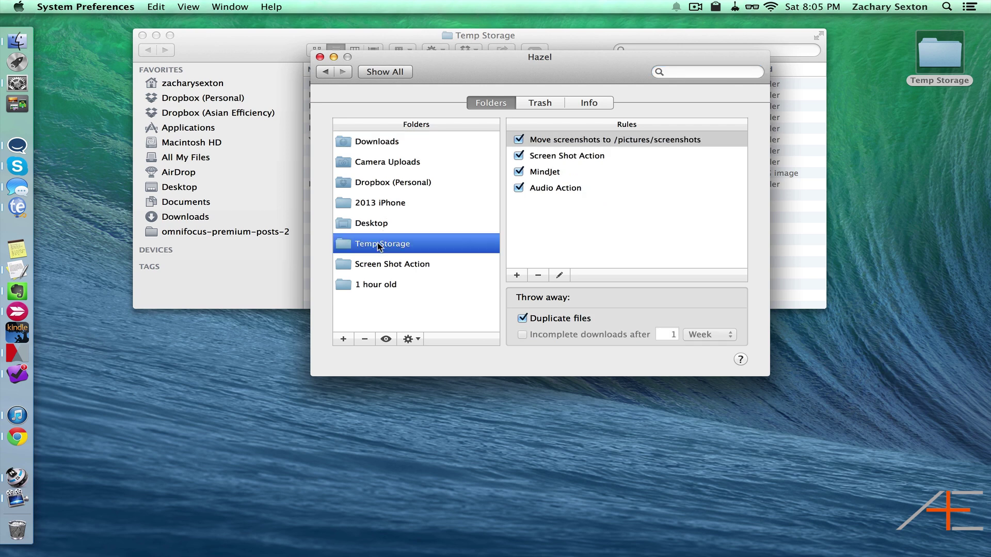
left_click(578, 157)
double_click(578, 156)
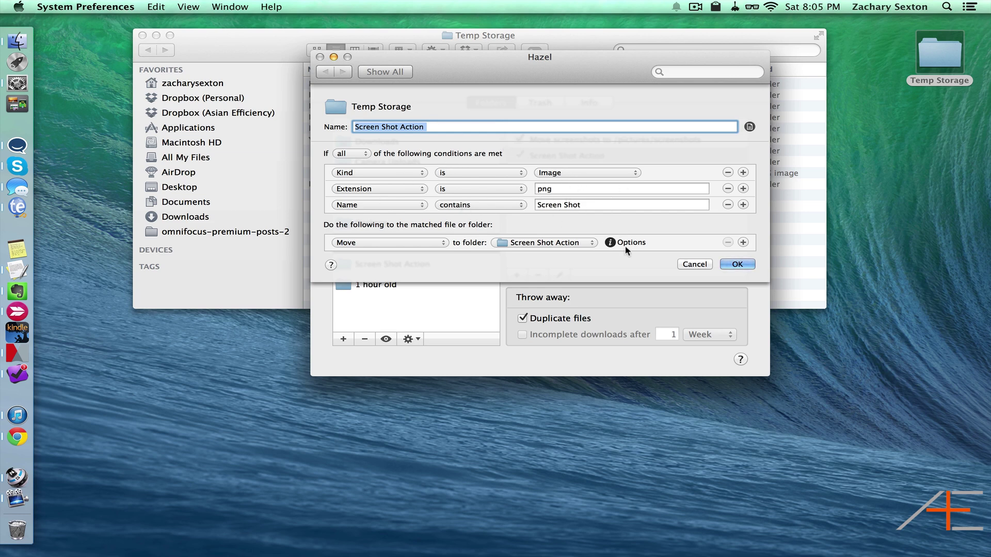
left_click(732, 262)
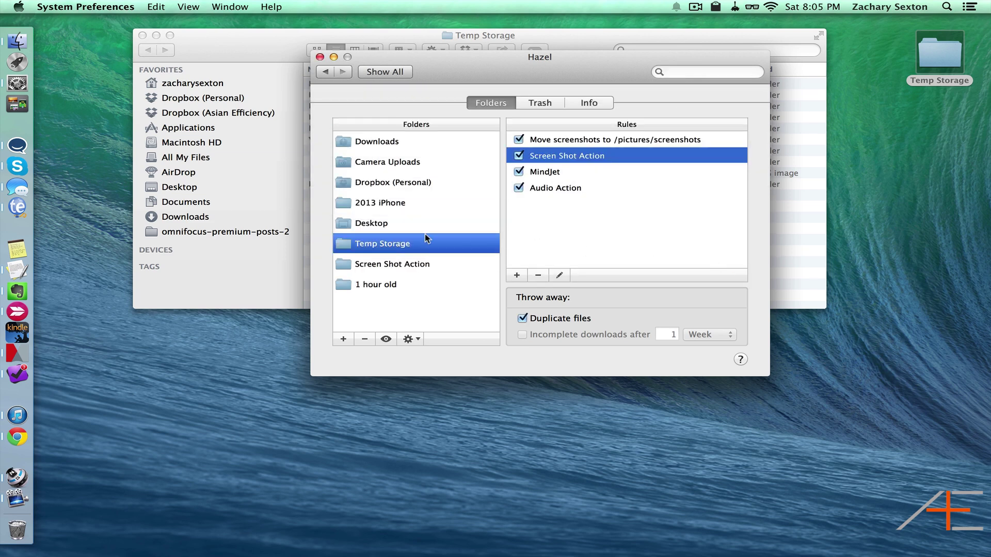
Step: Browse the Screen Shot Action and 1 hour old folders' rules, ending on 1 hour old
left_click(373, 265)
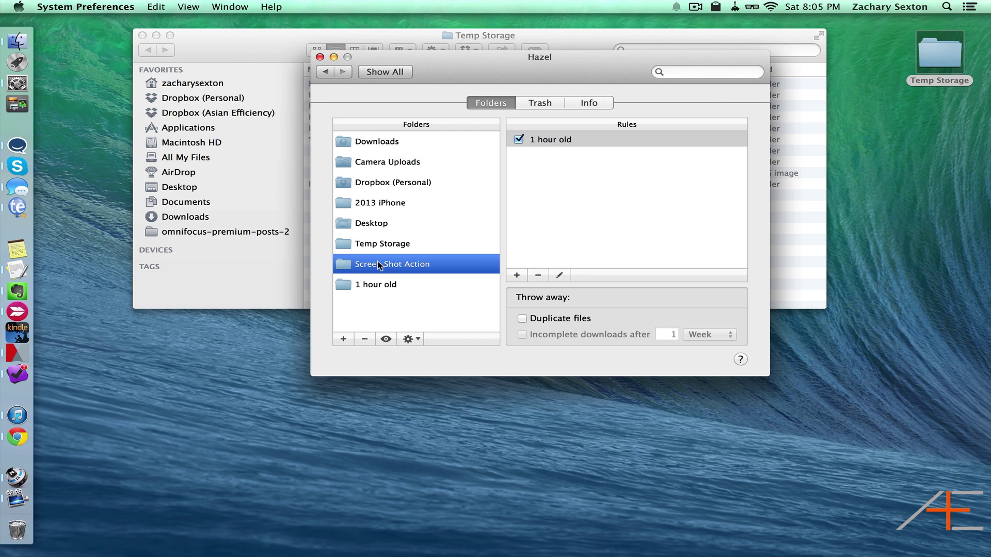
left_click(379, 245)
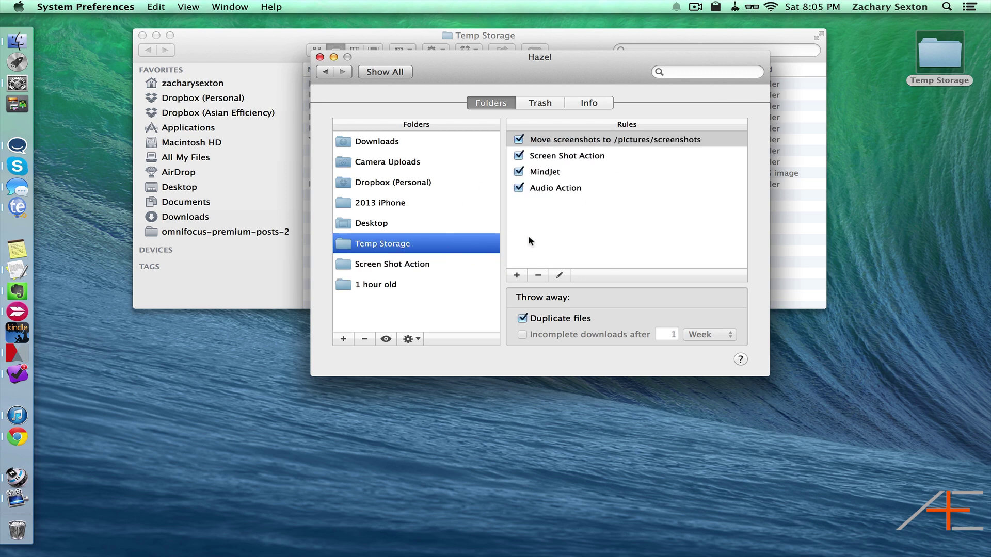
left_click(372, 264)
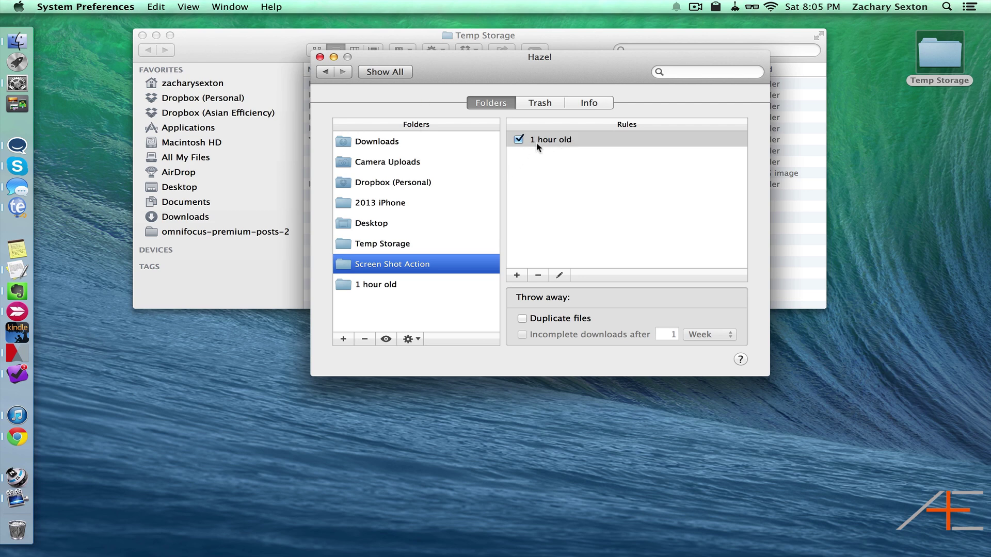
left_click(377, 284)
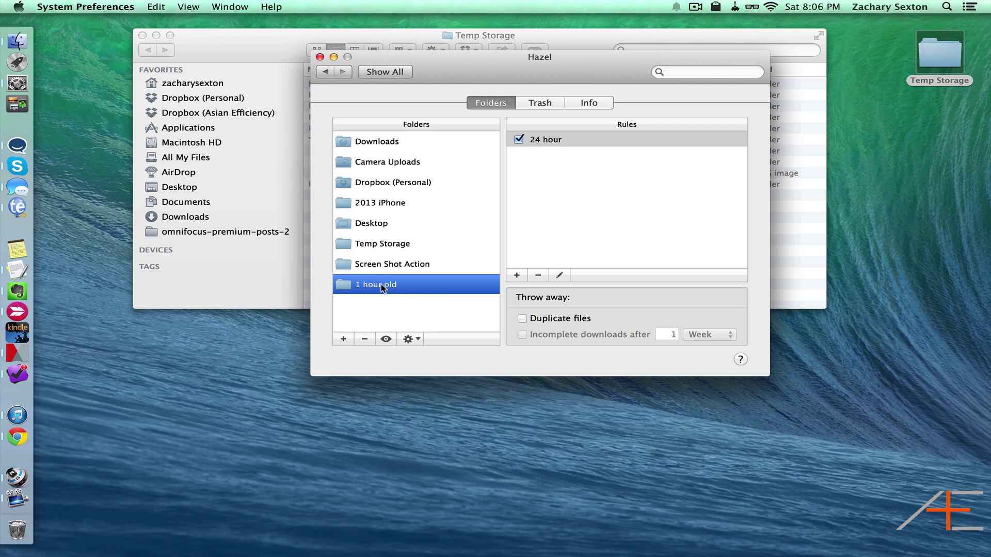
left_click(393, 265)
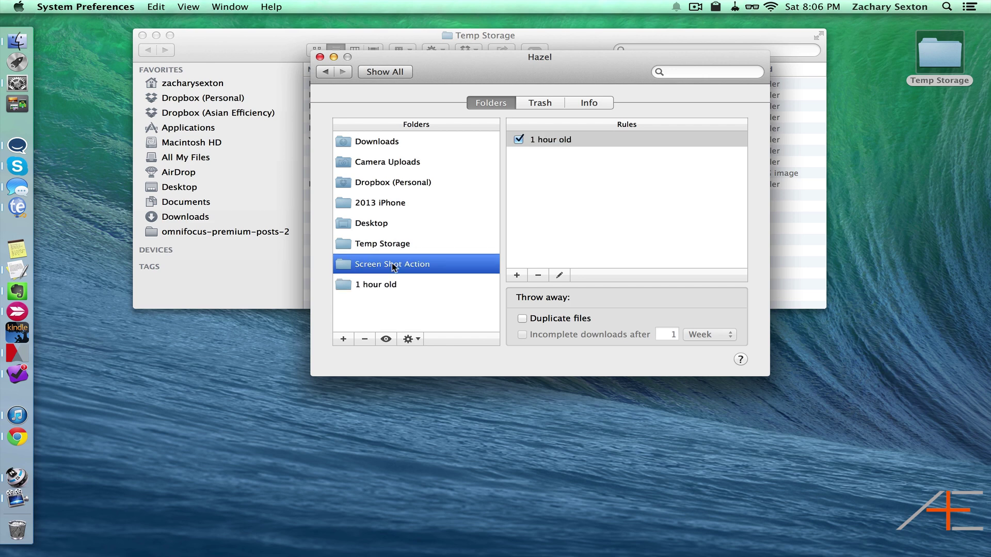
left_click(378, 284)
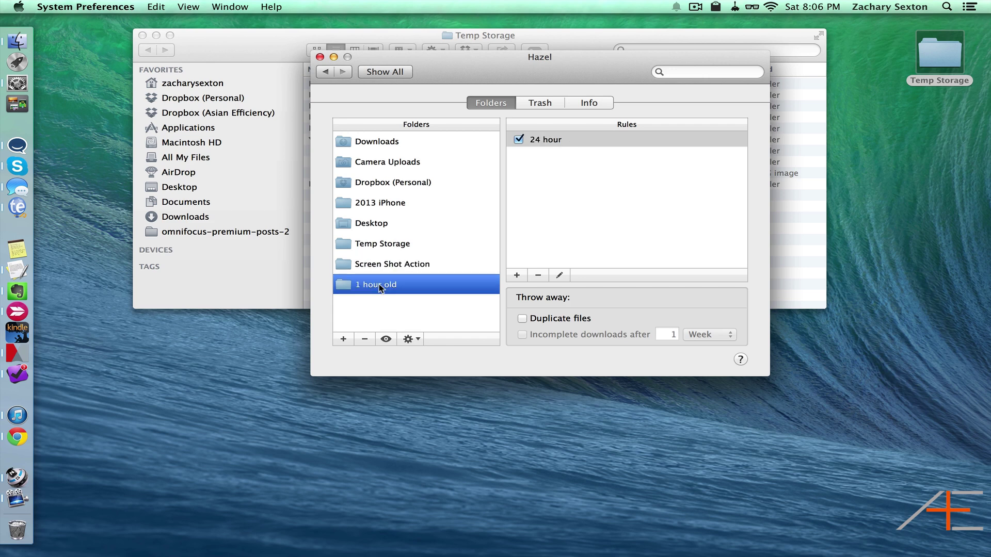
Step: Review the '24 hour' rule's conditions, accept it, and close Hazel's preferences
double_click(549, 140)
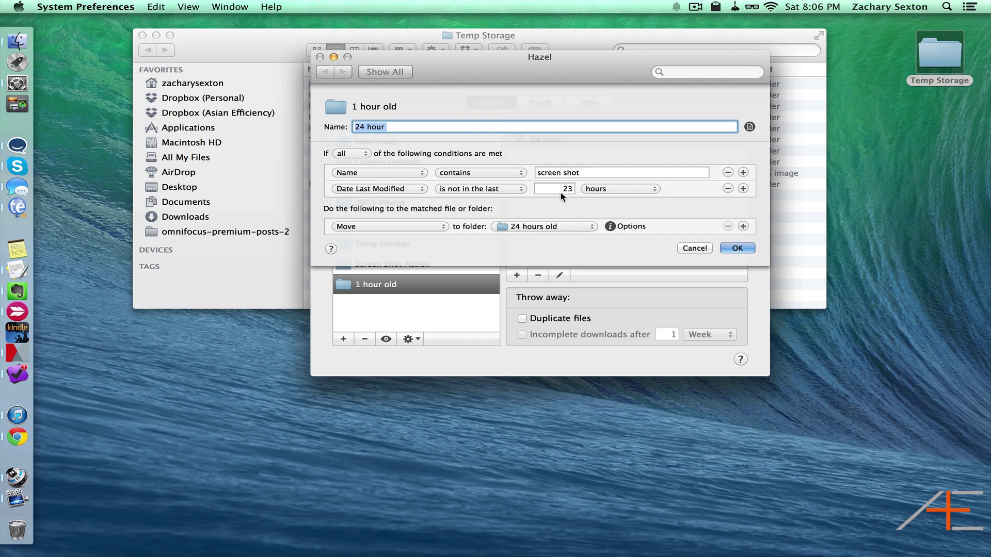
left_click(736, 249)
left_click(320, 56)
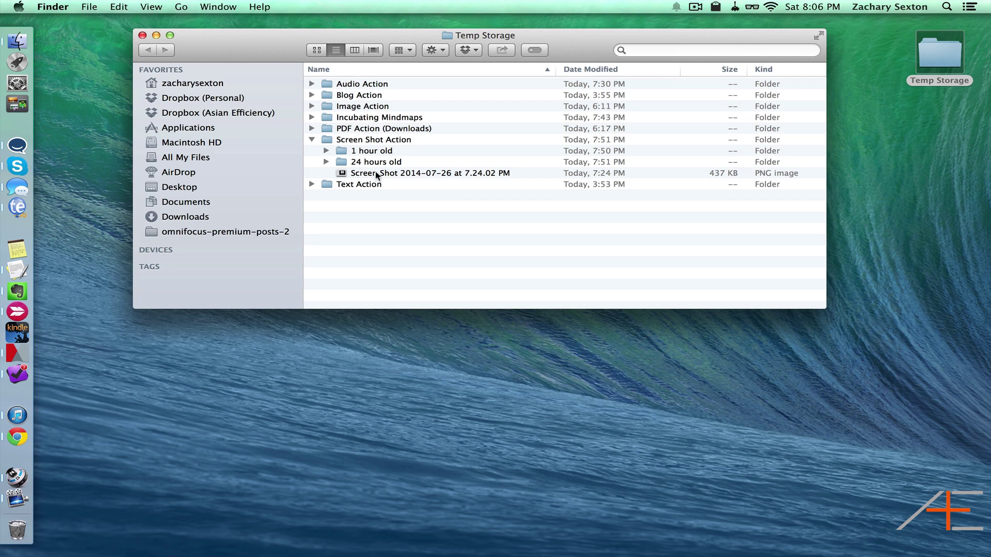
Step: Move the screenshot into 24 hours old, then back into Temp Storage, and close the window
mouse_move(375, 173)
left_mouse_down()
mouse_move(383, 143)
mouse_move(376, 172)
left_mouse_up()
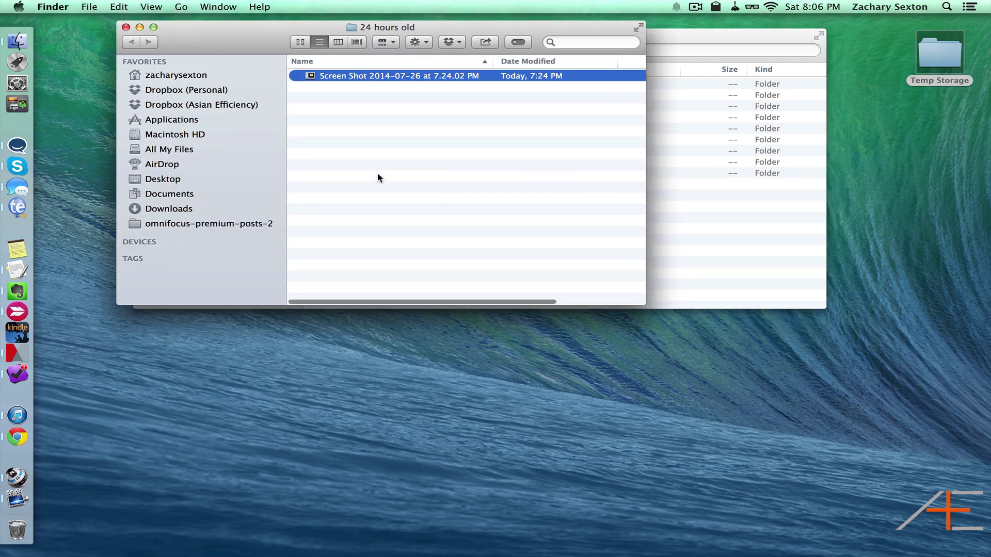
left_click_drag(345, 76, 720, 230)
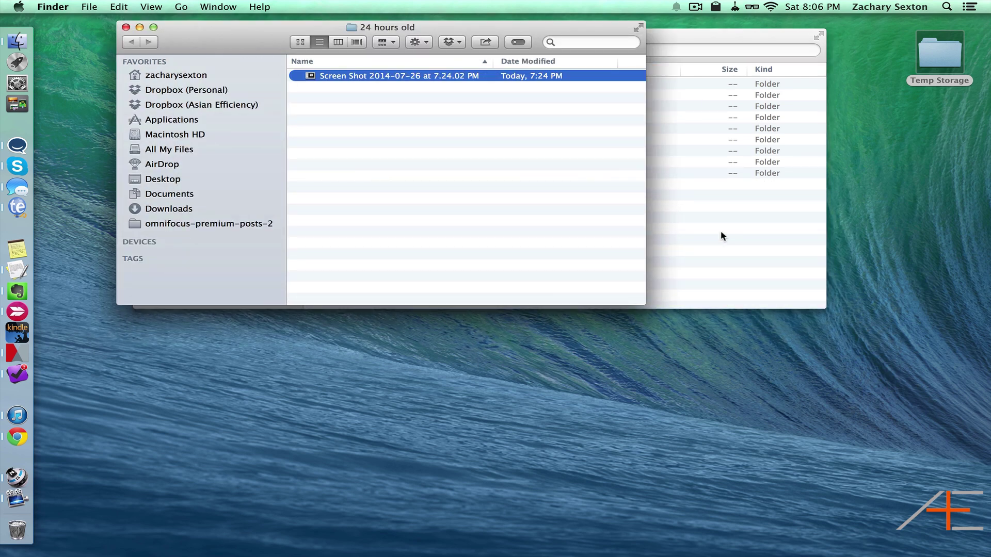
left_click(126, 27)
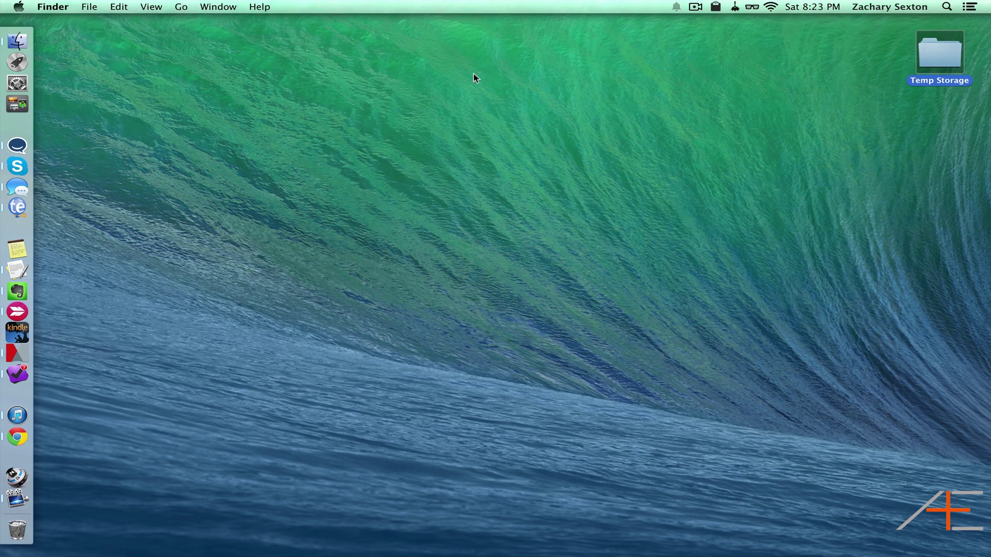
Step: Open Temp Storage and drag the Hazel Video file out onto the desktop
double_click(940, 54)
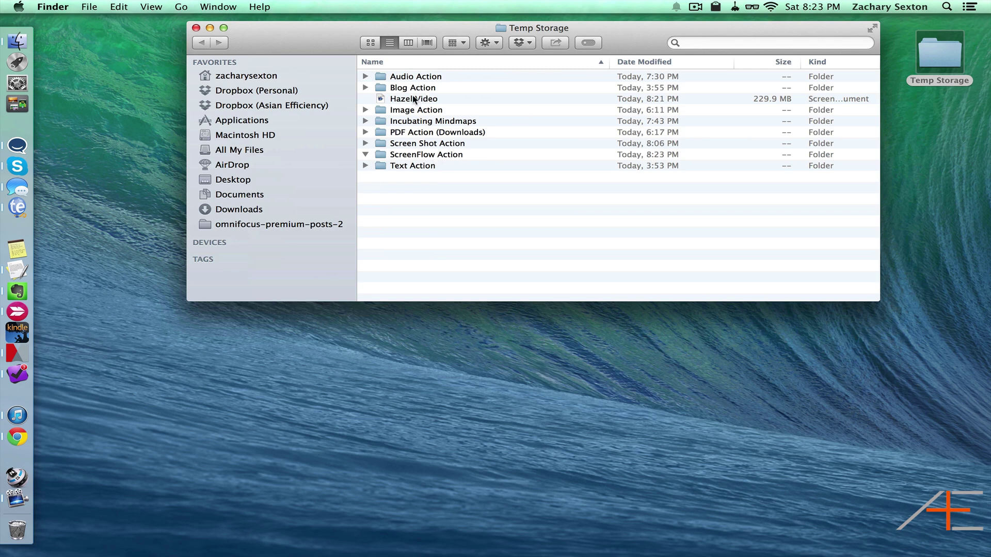
left_click_drag(413, 98, 226, 349)
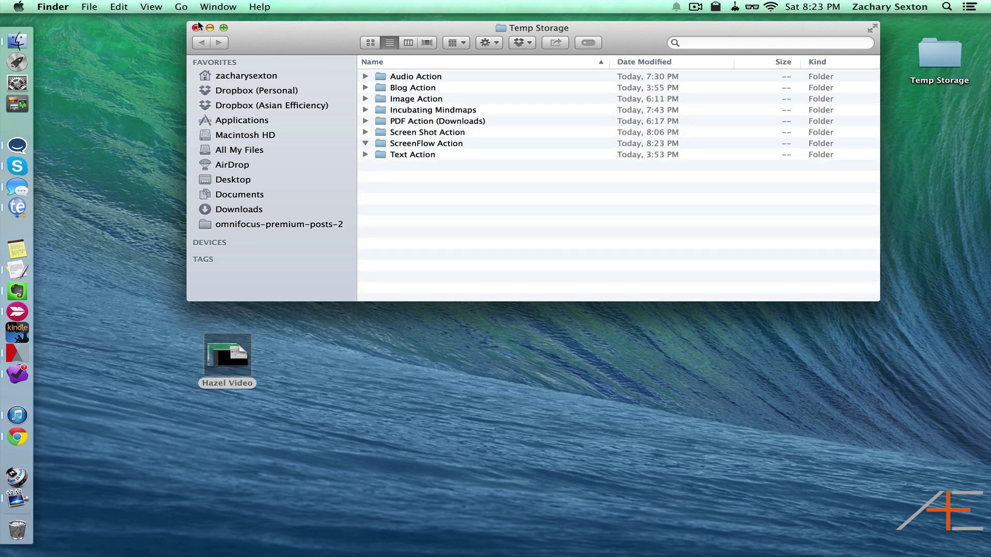
left_click_drag(281, 24, 270, 26)
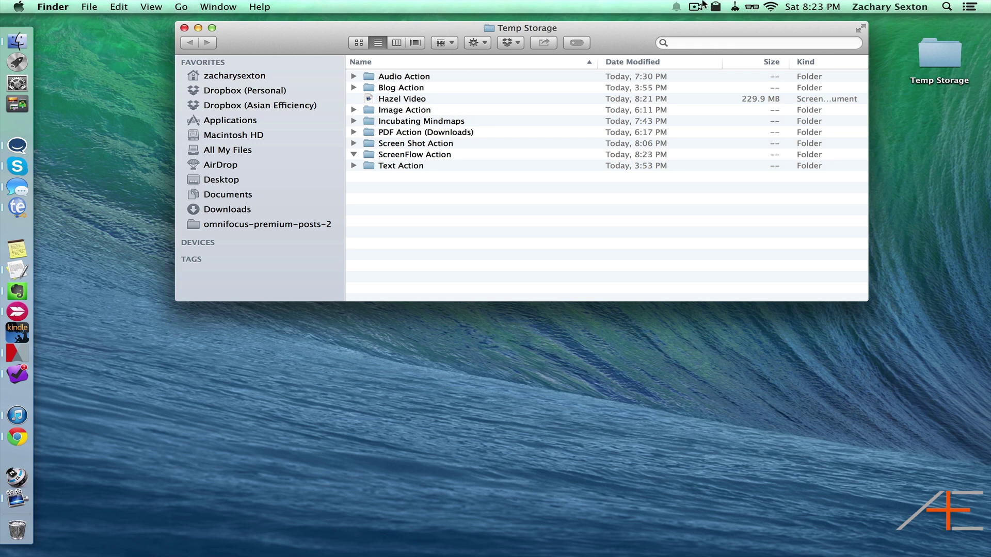
left_click(735, 7)
left_click(761, 84)
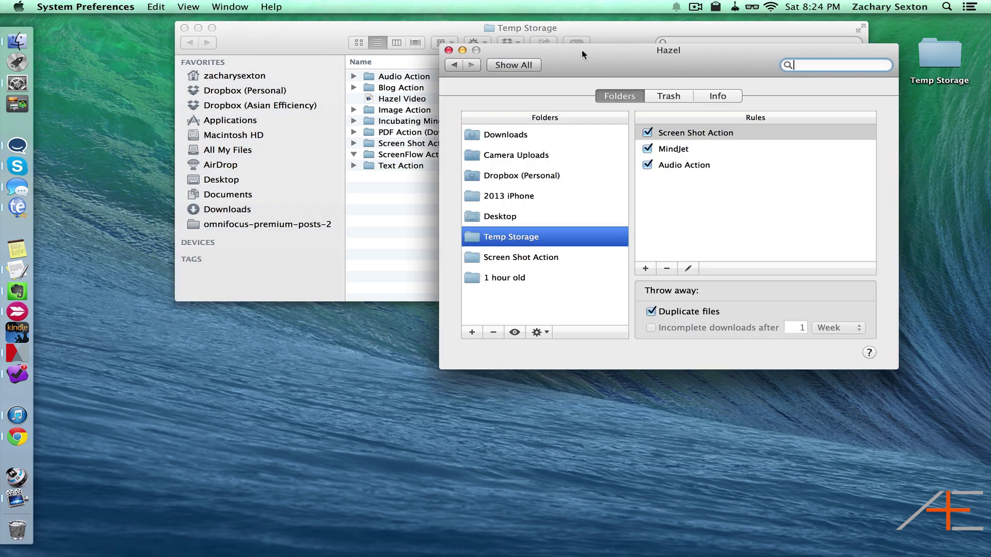
left_click_drag(581, 51, 701, 35)
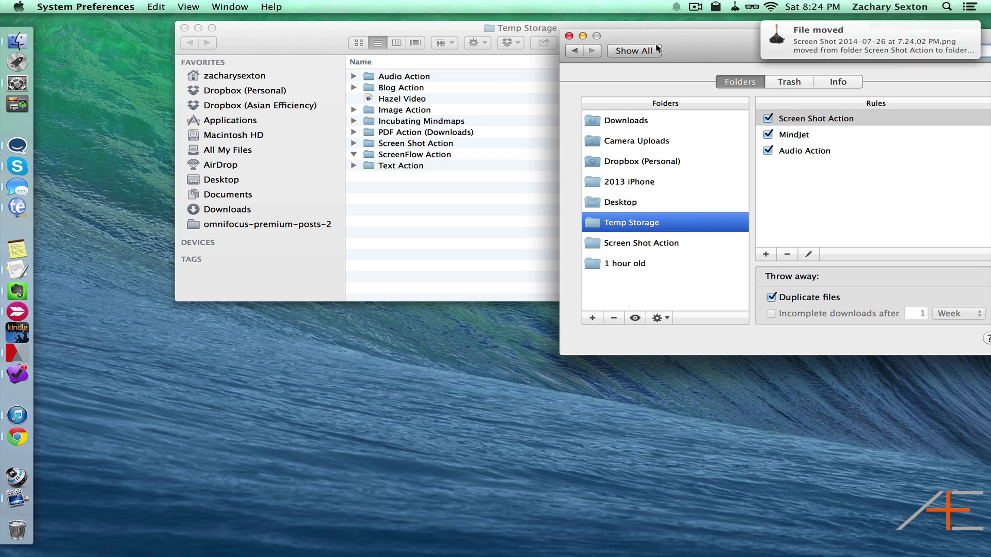
left_click_drag(683, 39, 607, 48)
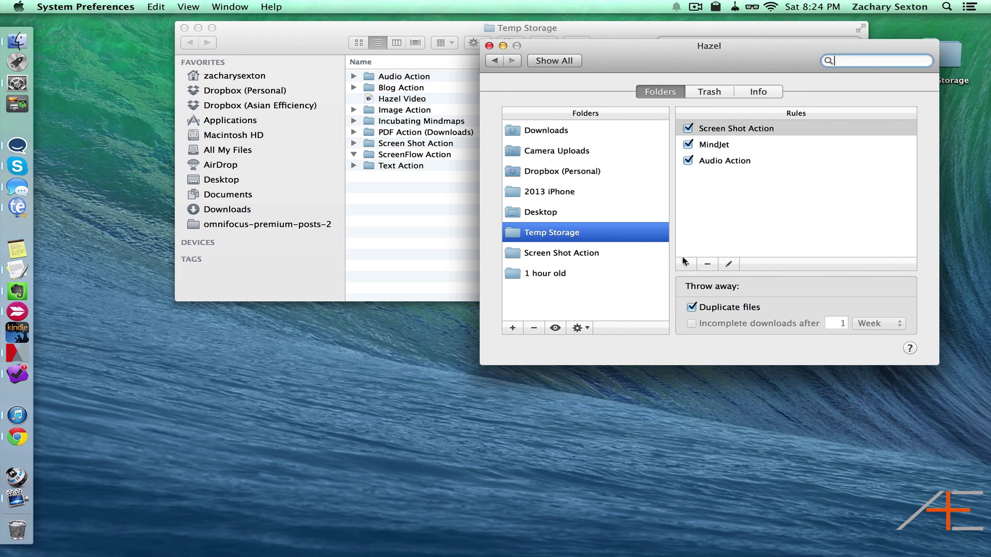
Step: Add a rule named 'Screen Flow Action' with the condition Kind is ScreenFlow Document
left_click(685, 263)
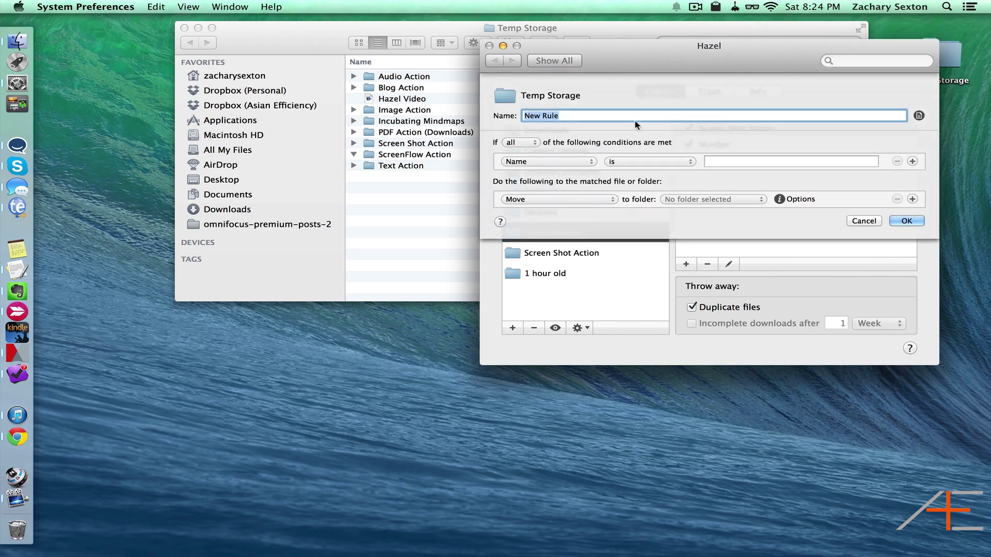
type("Screen Flow Action")
left_click(576, 162)
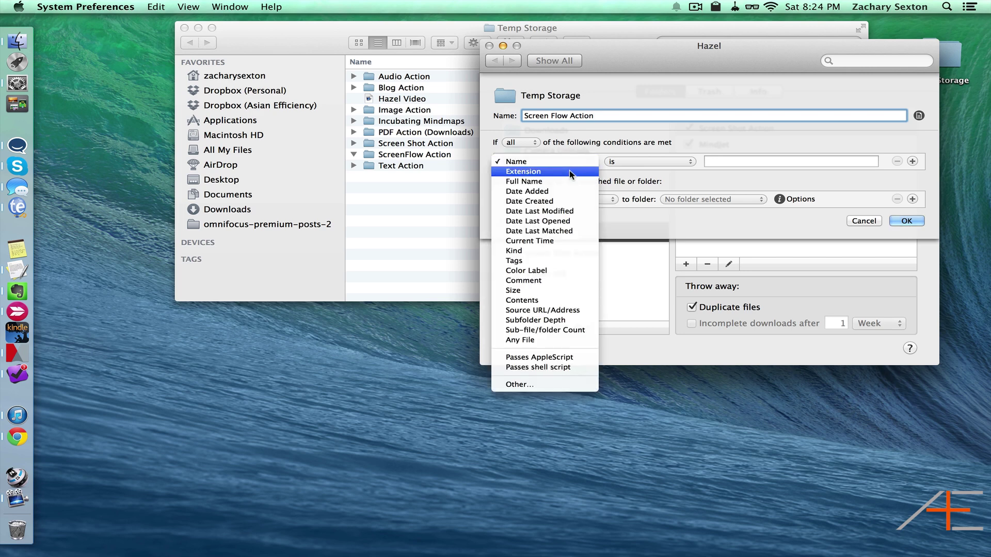
left_click(533, 251)
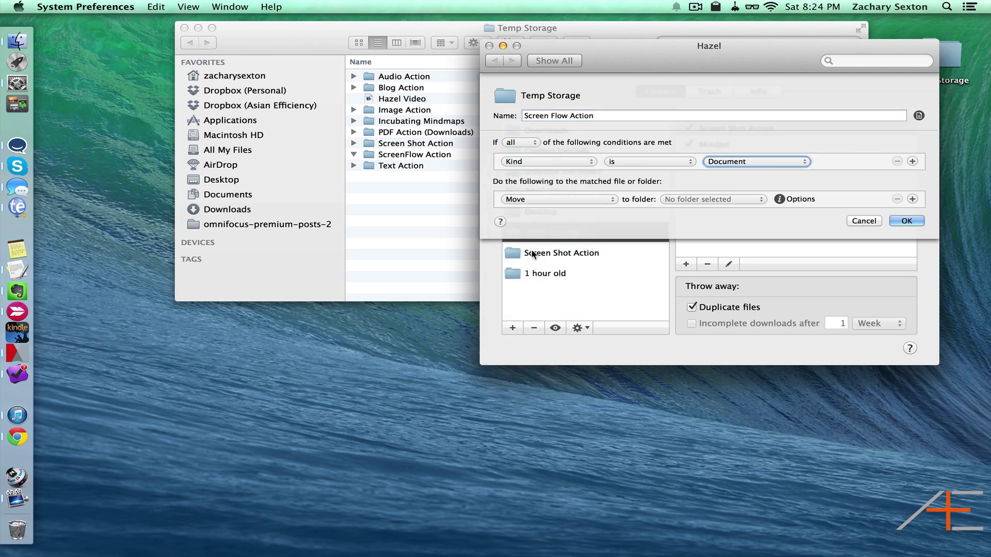
left_click(746, 162)
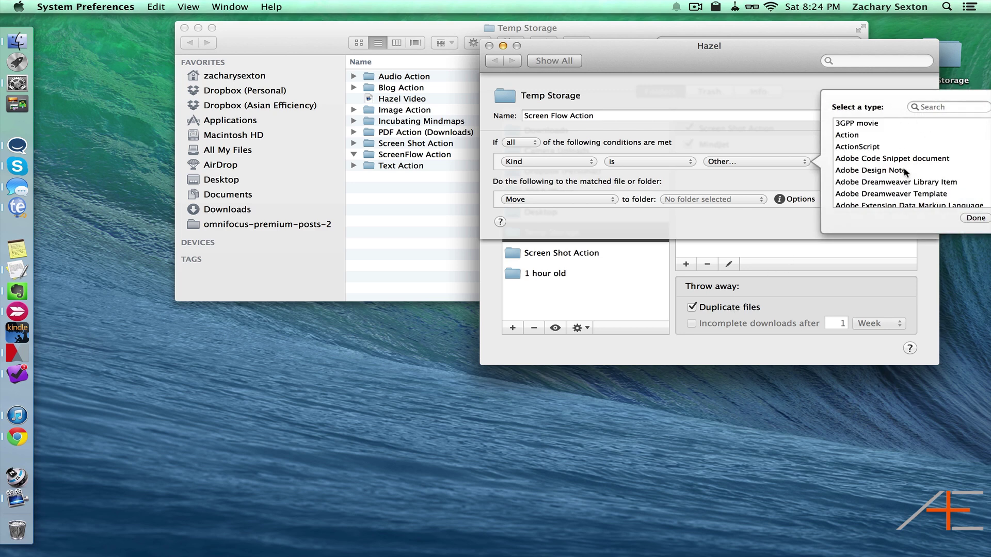
scroll(904, 173, "down", 10)
left_click(948, 108)
type("scree")
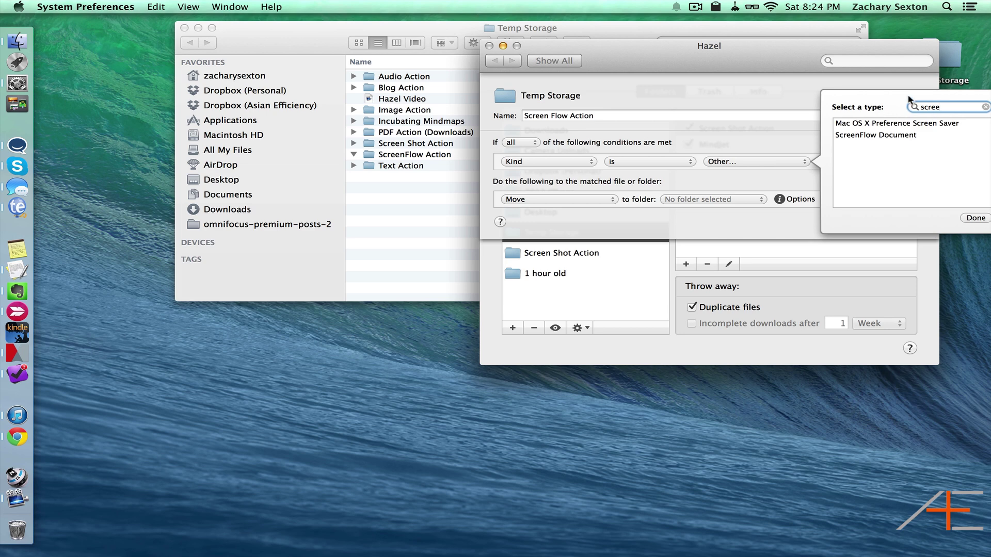
left_click(882, 134)
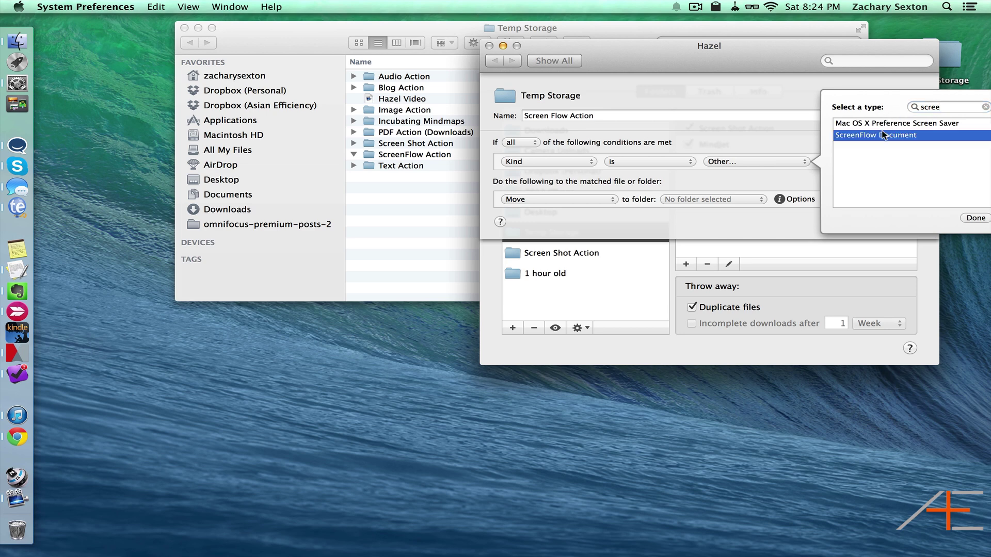
left_click(982, 217)
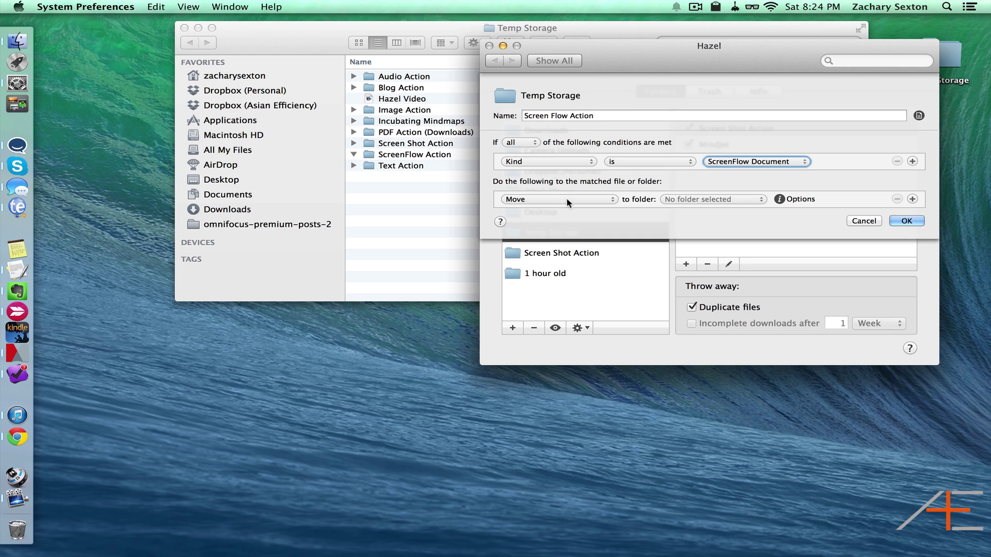
Step: Set the rule's action to move files to the ScreenFlow Action folder and save it
left_click(702, 199)
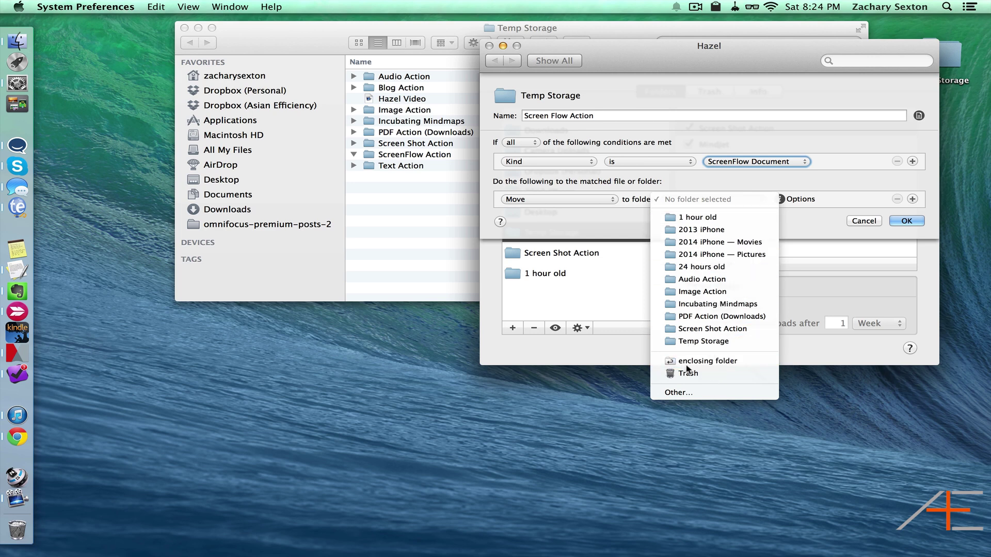
left_click(682, 393)
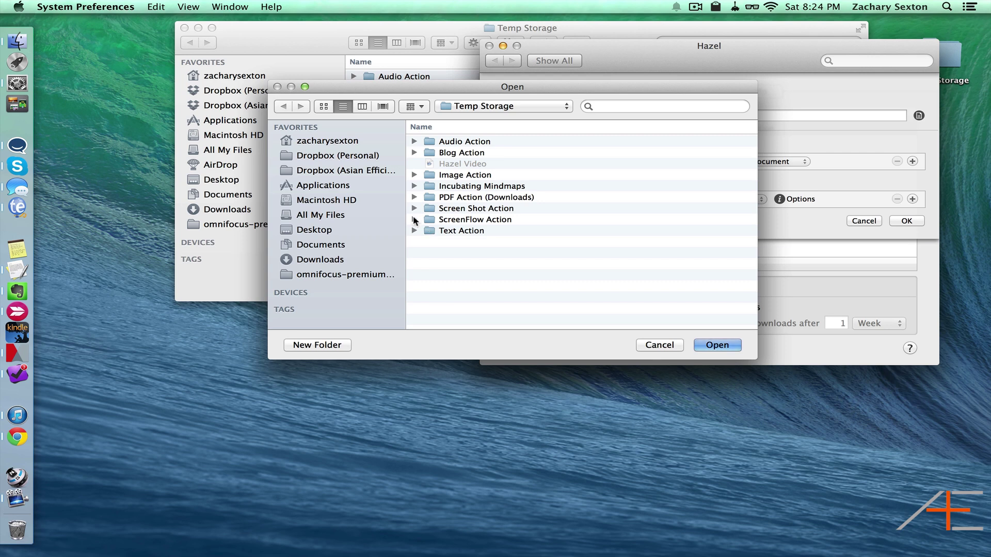
left_click(453, 221)
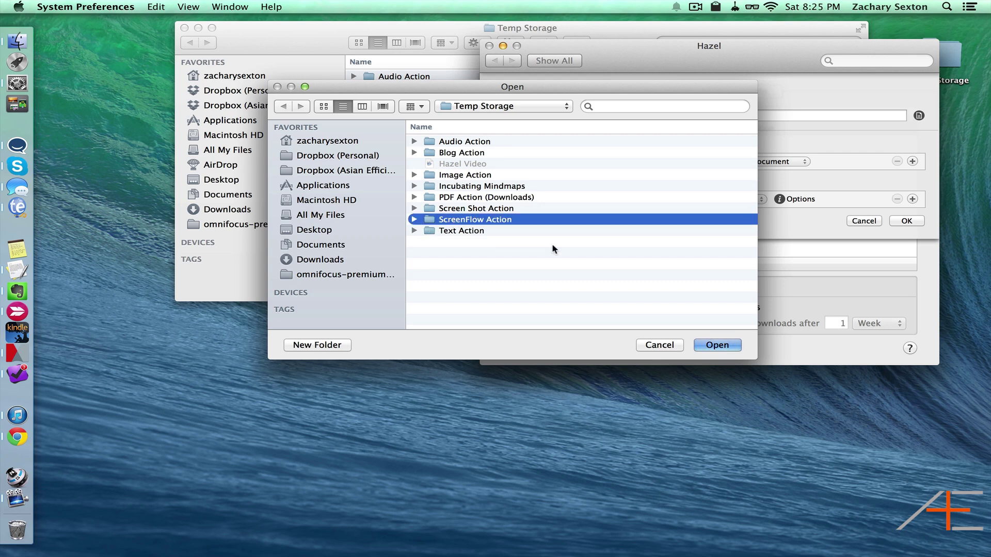
left_click(716, 344)
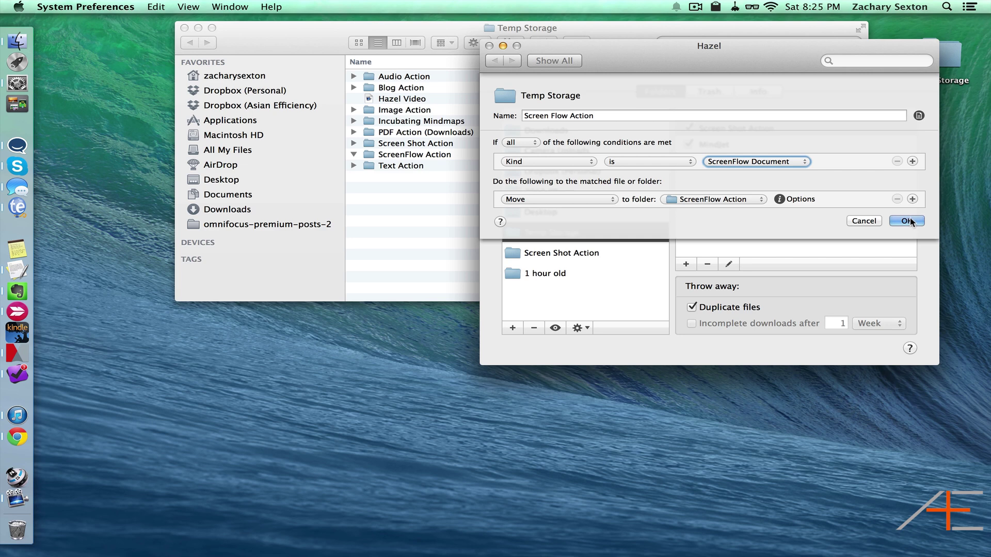
left_click(909, 220)
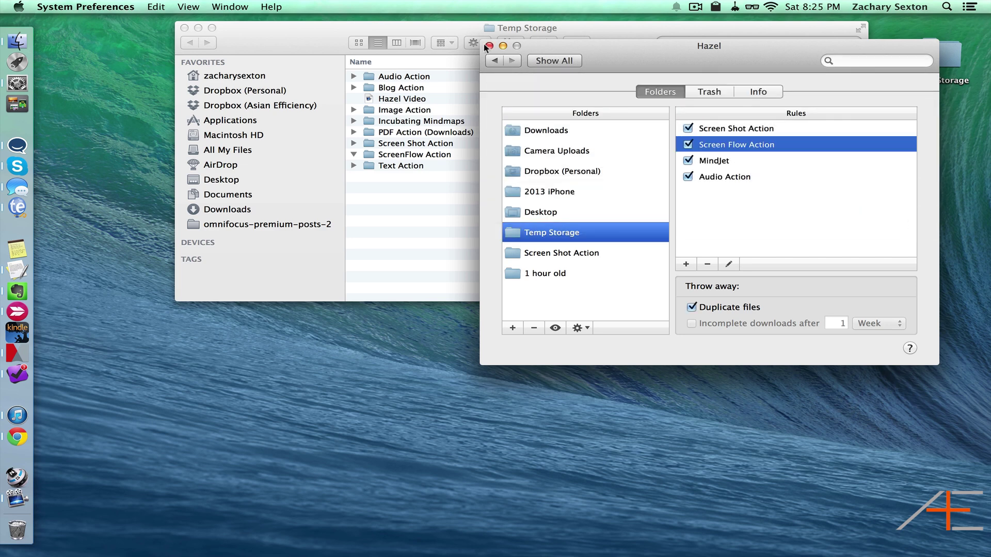
Step: Close Hazel and expand ScreenFlow Action to confirm Hazel Video was filed there
left_click(489, 46)
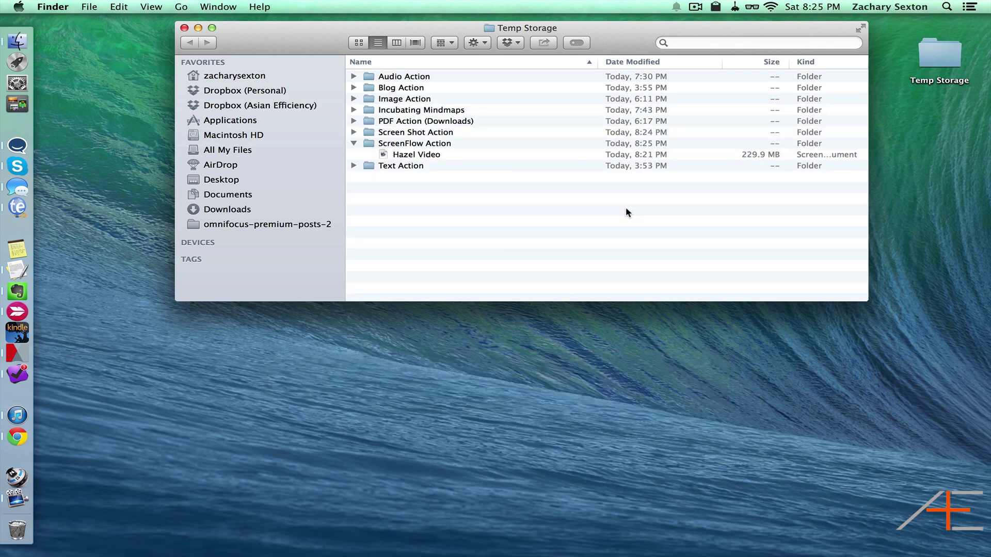
left_click(353, 143)
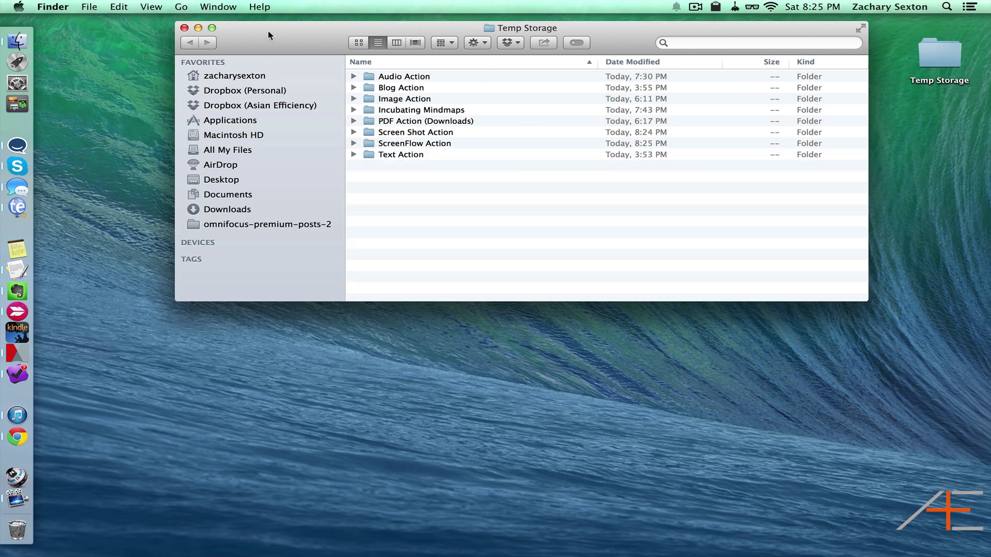
left_click_drag(266, 33, 333, 60)
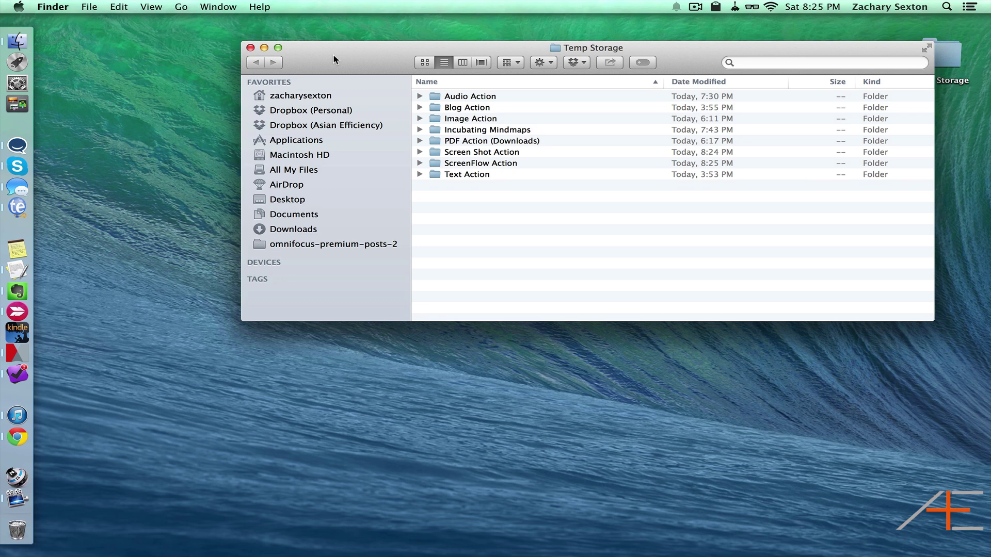
left_click(418, 163)
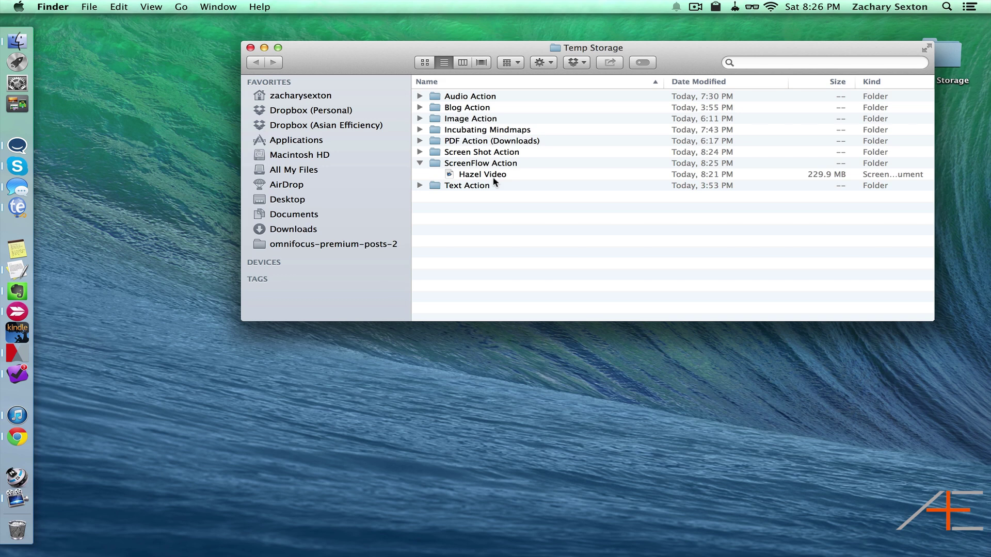
left_click(420, 163)
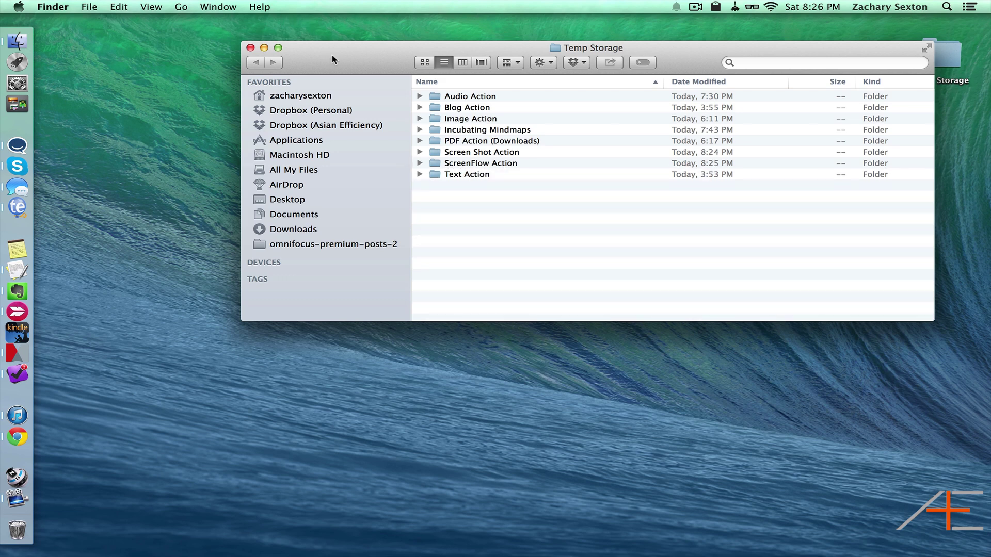
left_click_drag(332, 56, 325, 49)
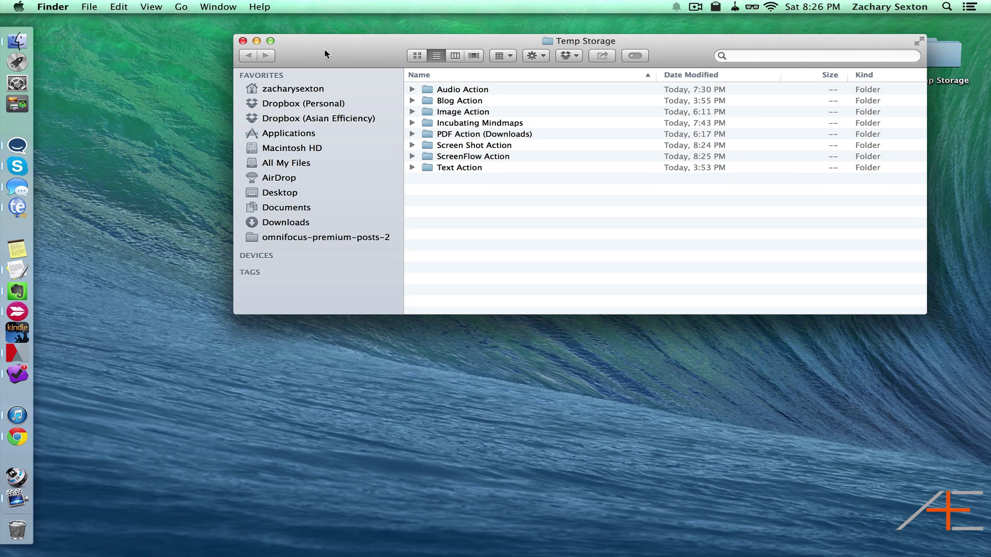